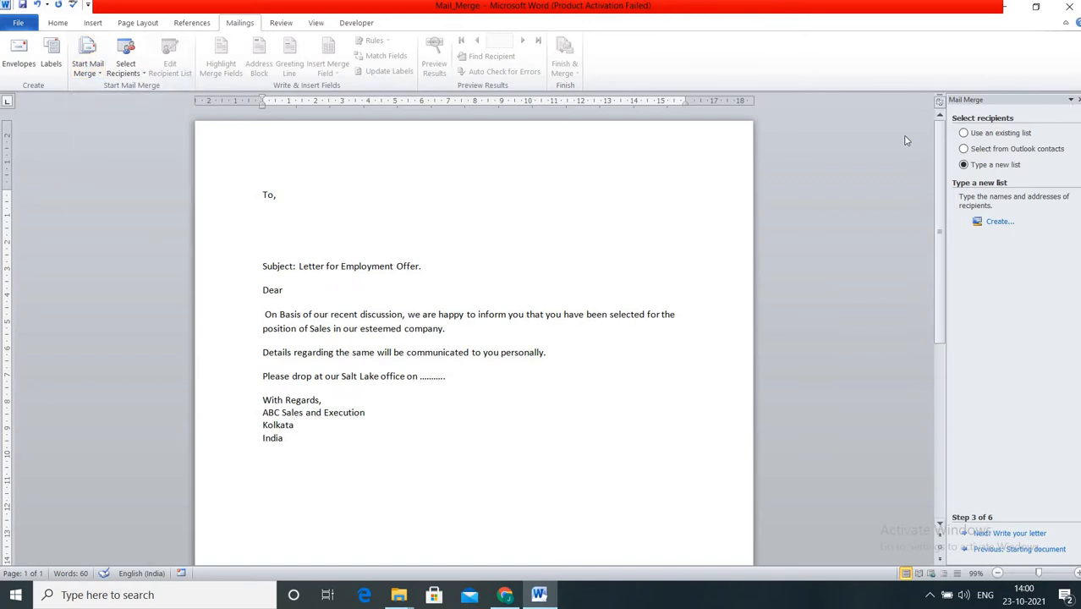
# Bring up the Start Mail Merge list of document types for the offer letter.
pyautogui.click(82, 66)
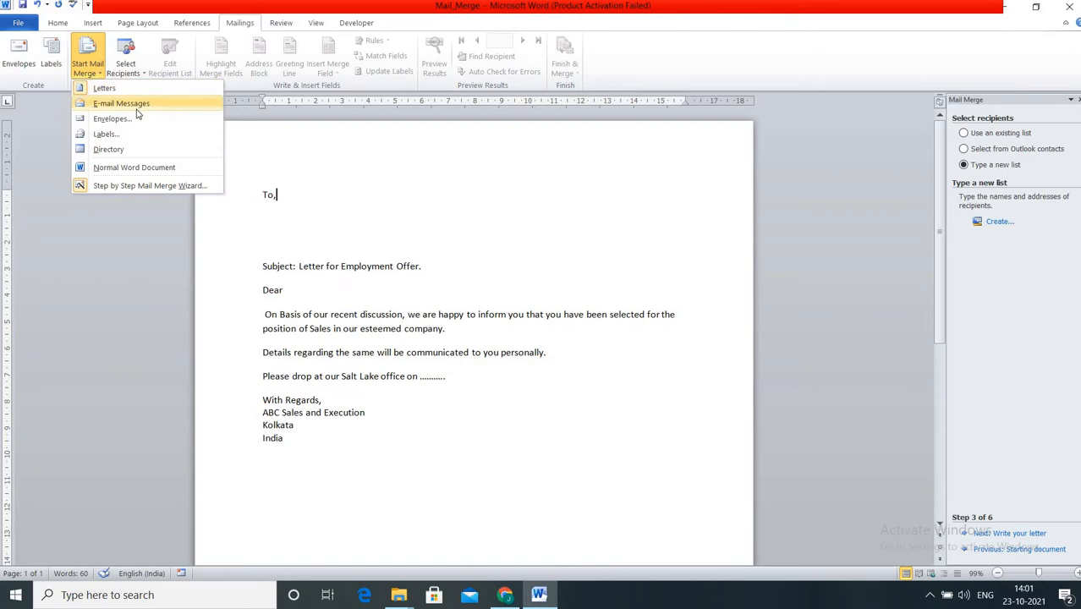
# Launch the Step-by-Step Mail Merge Wizard from Start Mail Merge.
pyautogui.click(151, 184)
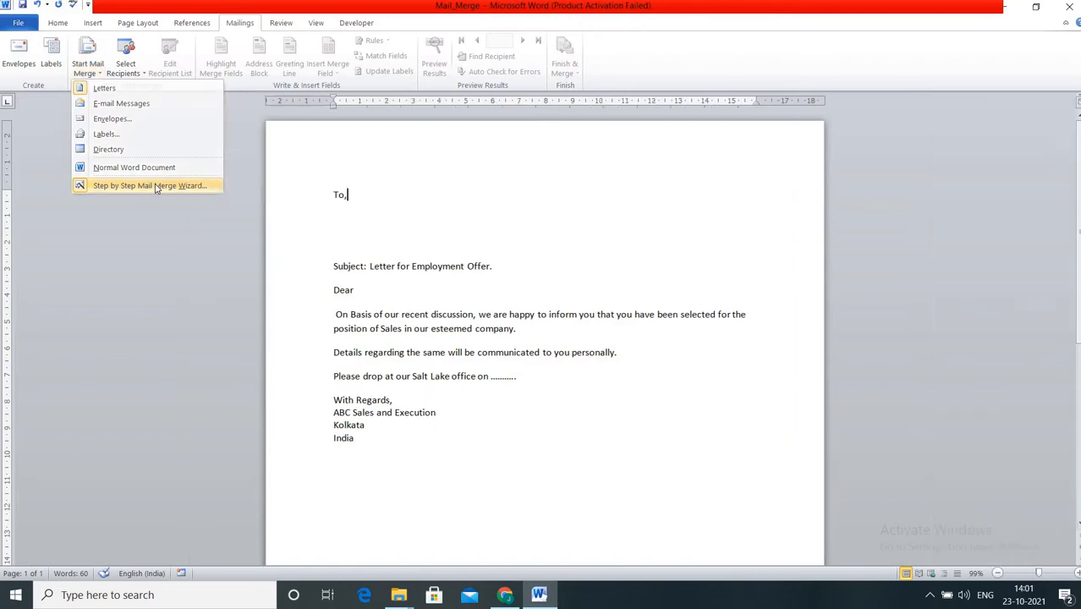
pyautogui.click(87, 66)
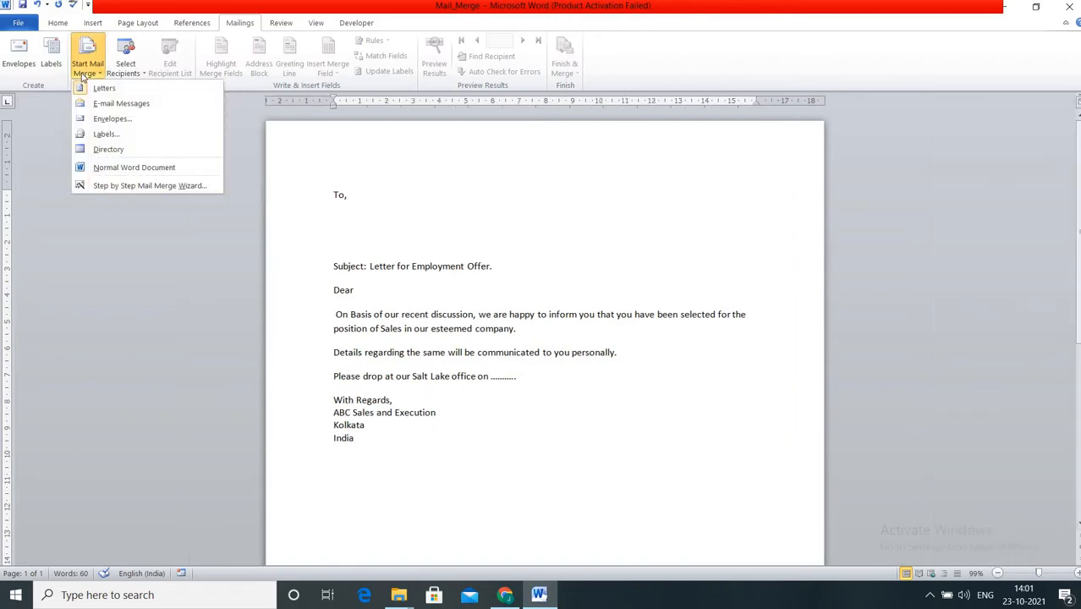
pyautogui.click(106, 187)
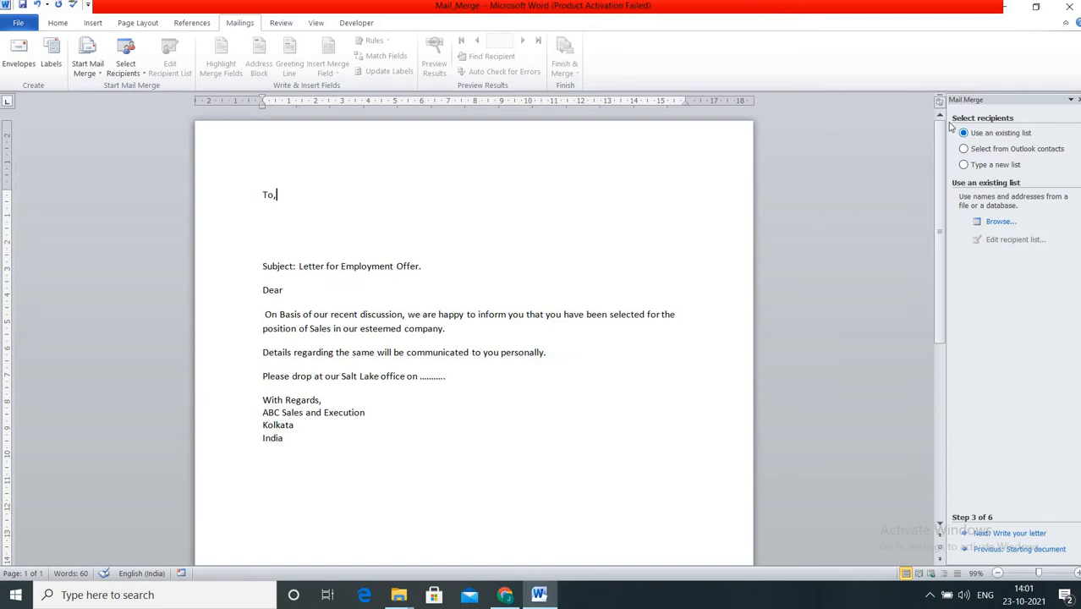
# Step the wizard back to Step 1 with Letters as the document type.
pyautogui.click(940, 527)
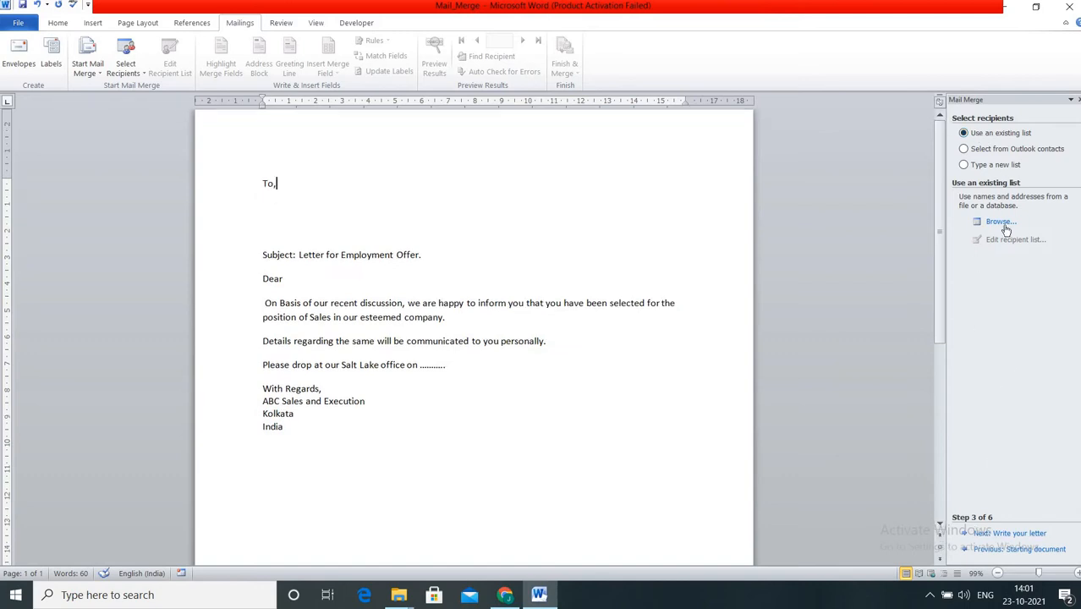
pyautogui.click(1071, 100)
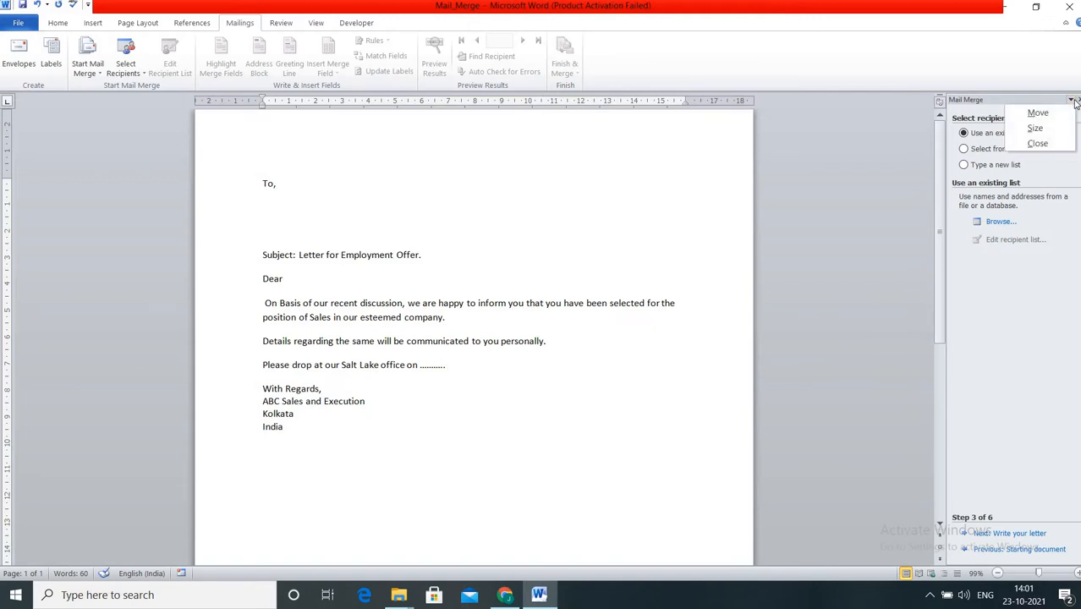
pyautogui.press('Escape')
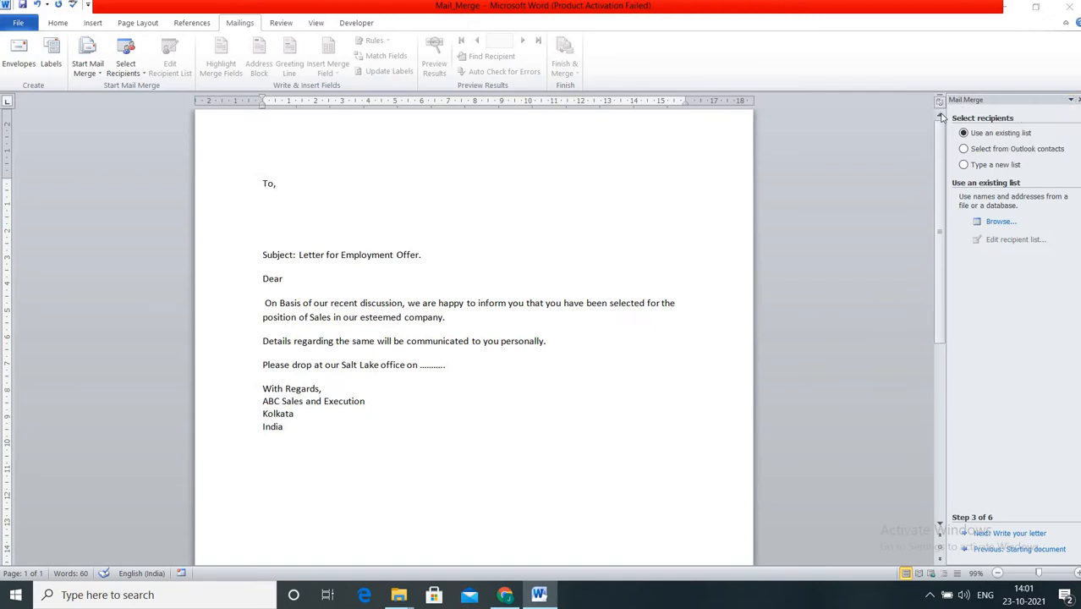
pyautogui.click(939, 115)
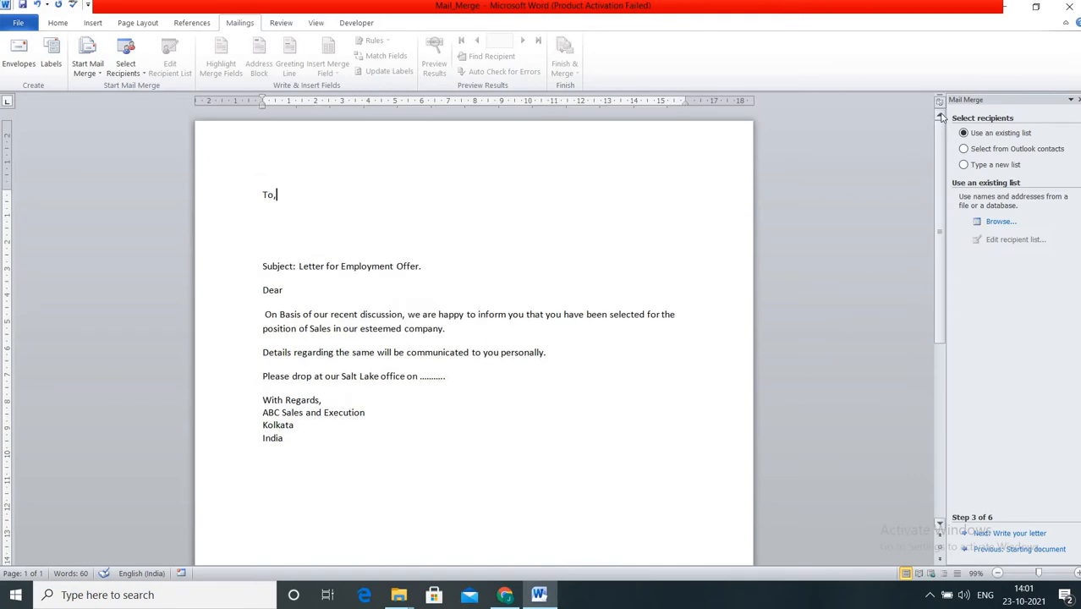
pyautogui.click(980, 552)
pyautogui.click(979, 551)
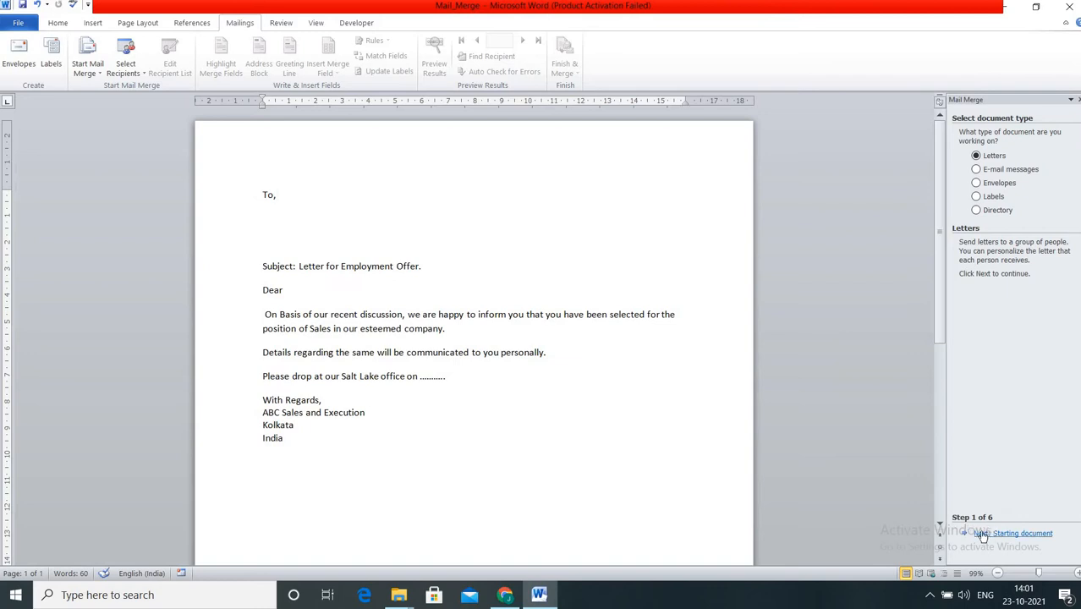
# Advance the wizard to Step 3 and choose to type a new recipient list.
pyautogui.click(1008, 537)
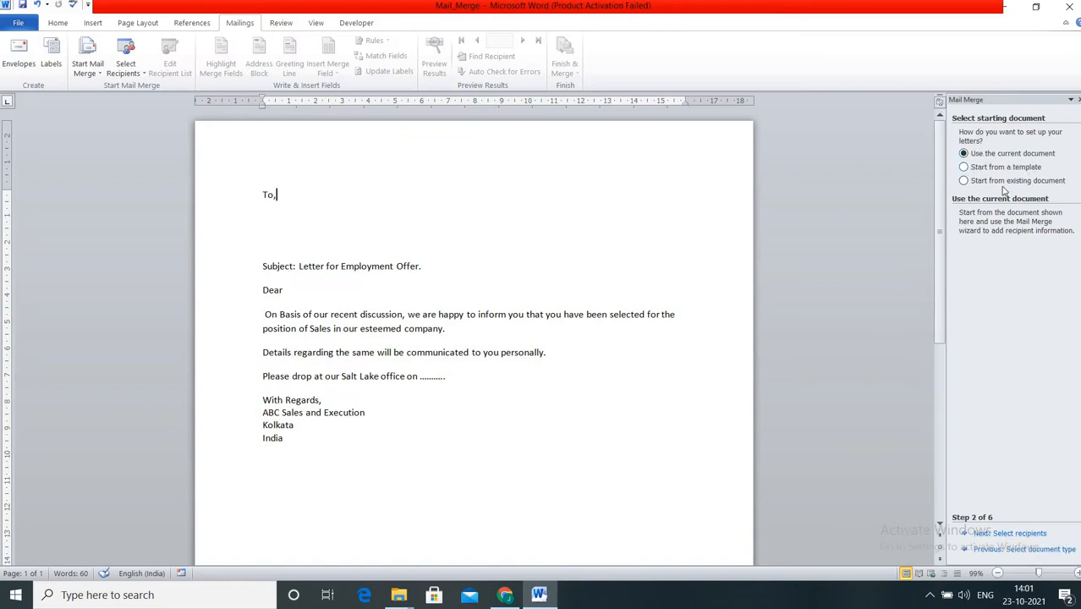
pyautogui.click(989, 534)
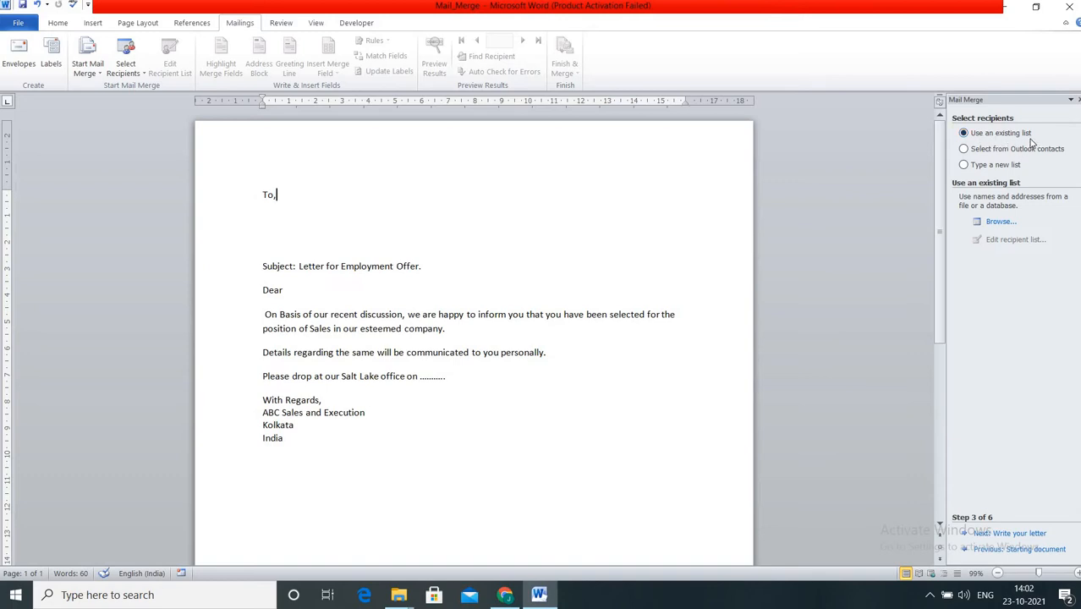
pyautogui.click(969, 167)
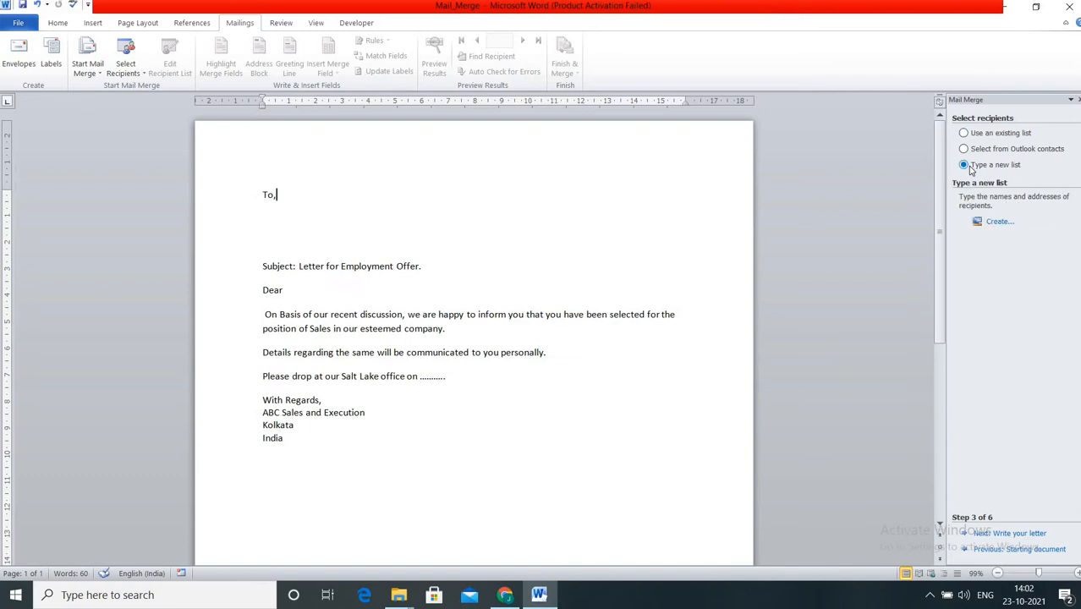
# Create a new address list with a first recipient: title Mr., full name, address line, city Kolkata.
pyautogui.click(998, 223)
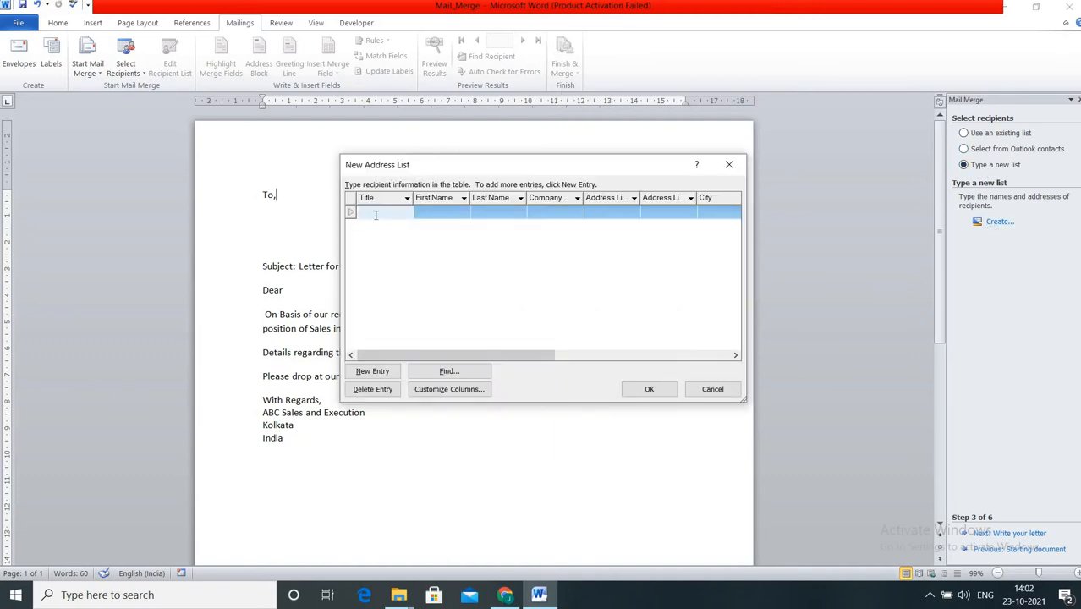
pyautogui.write('Mr.')
pyautogui.click(444, 212)
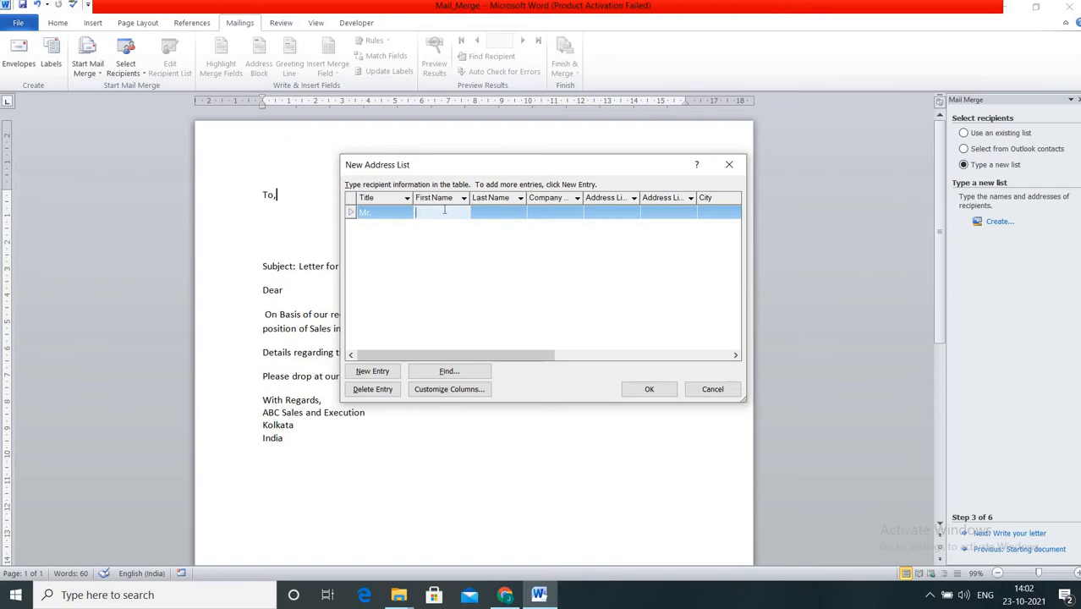
pyautogui.write('XYZ')
pyautogui.click(477, 214)
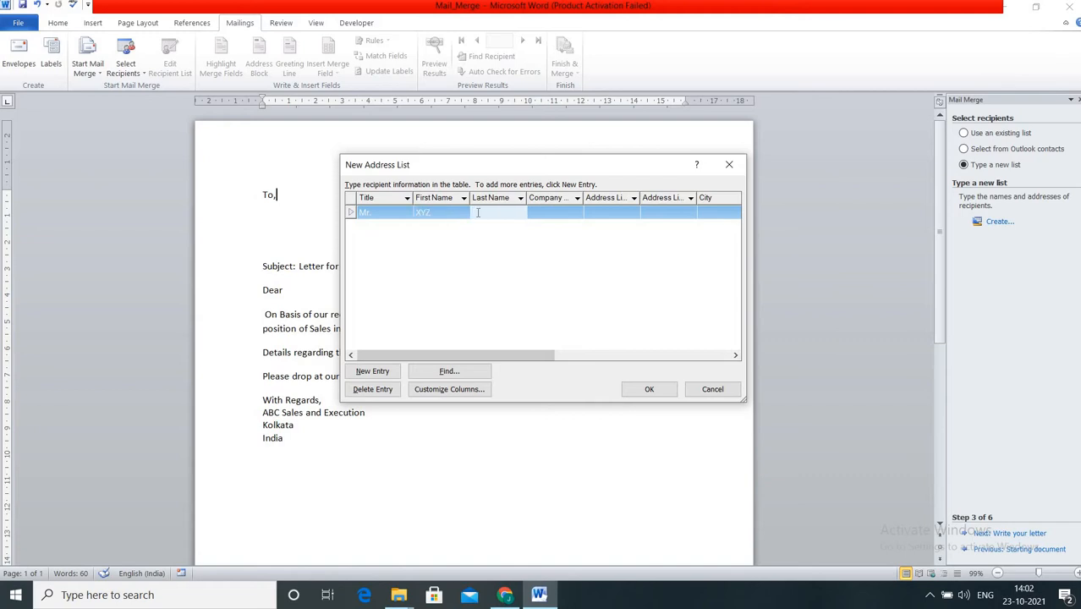
pyautogui.write('Roy')
pyautogui.click(604, 211)
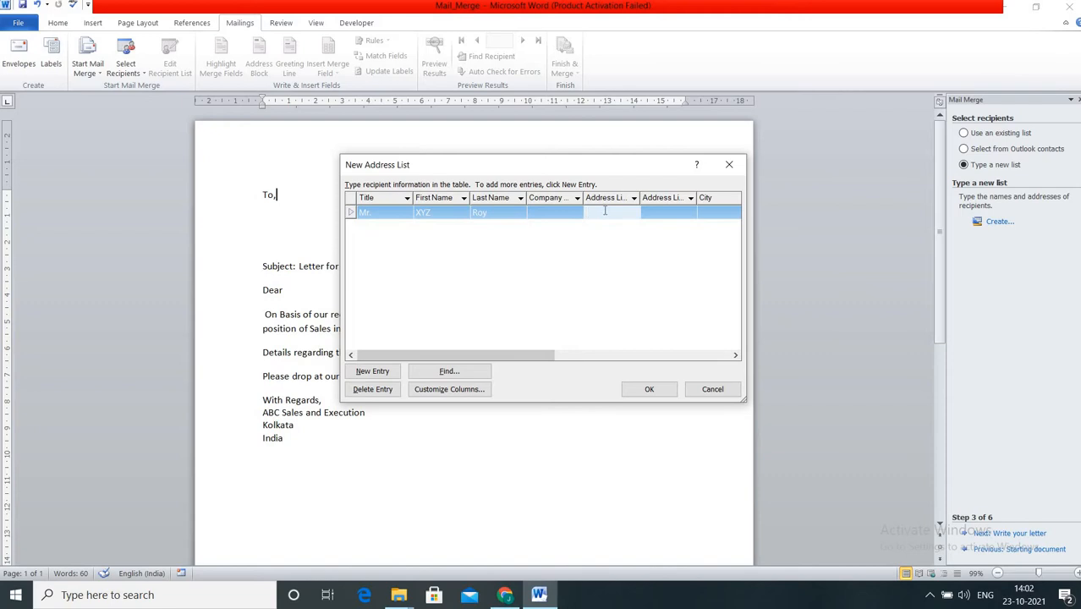
pyautogui.write('Newtown')
pyautogui.click(711, 212)
pyautogui.write('Kolkata')
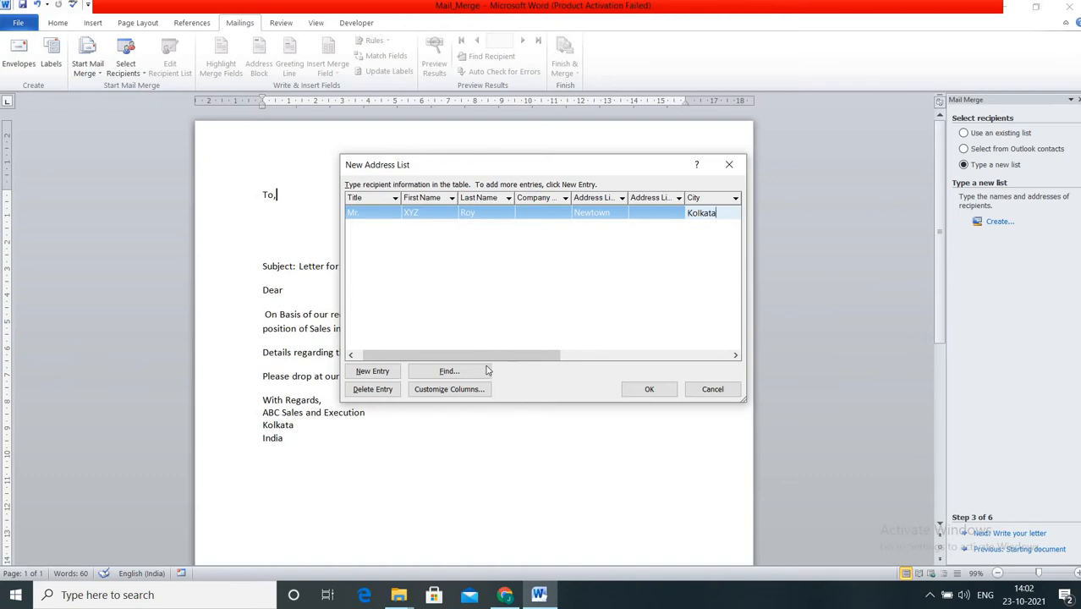
pyautogui.moveTo(563, 364); pyautogui.dragTo(617, 363)
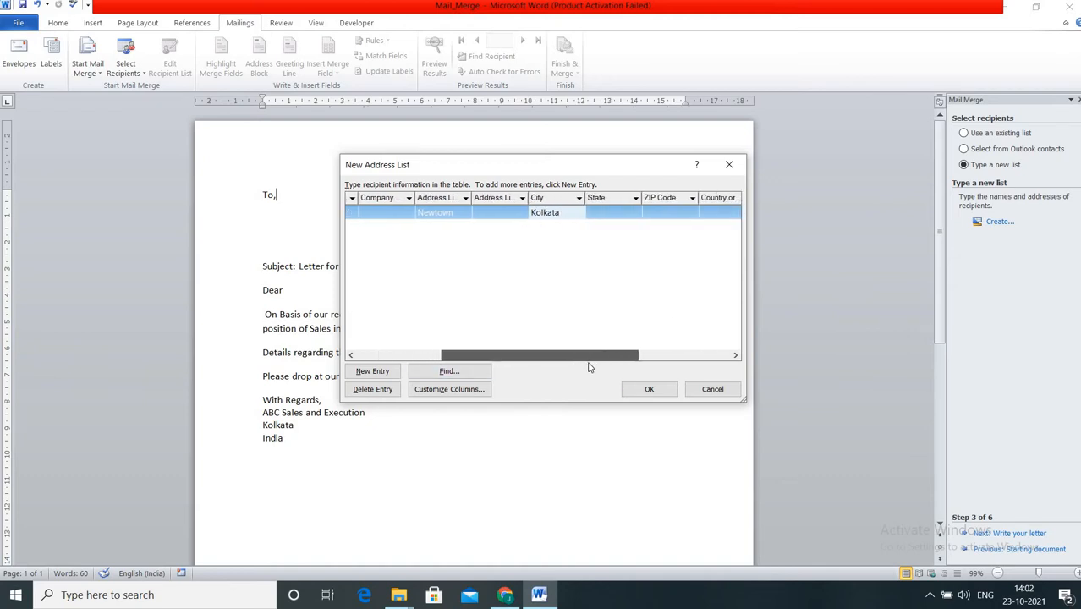
# Fill in the first recipient's country India, home phone number and e-mail address.
pyautogui.click(711, 211)
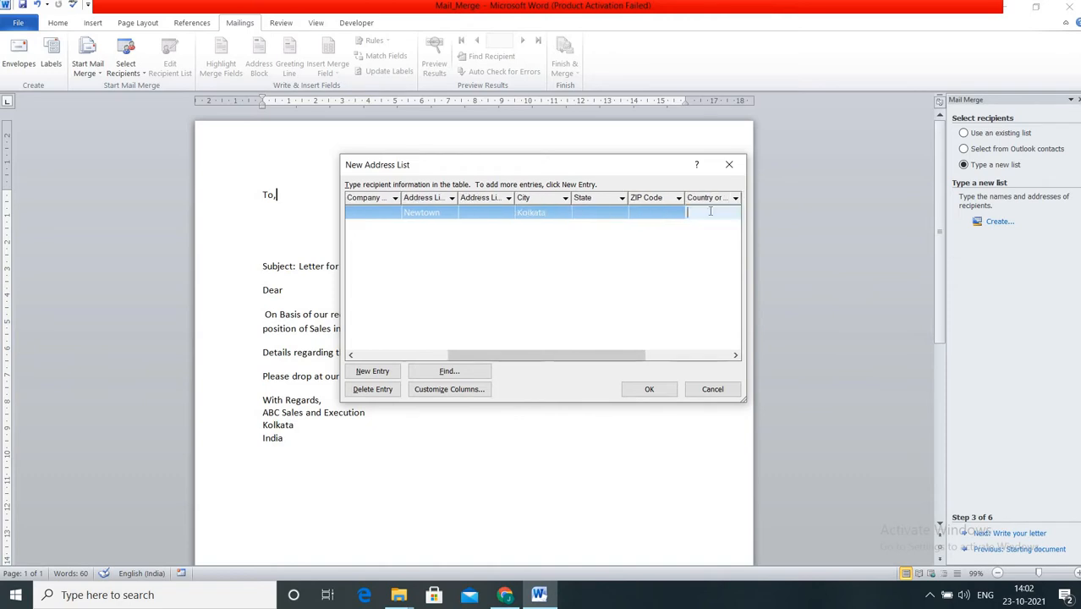
pyautogui.write('India')
pyautogui.moveTo(611, 354); pyautogui.dragTo(715, 361)
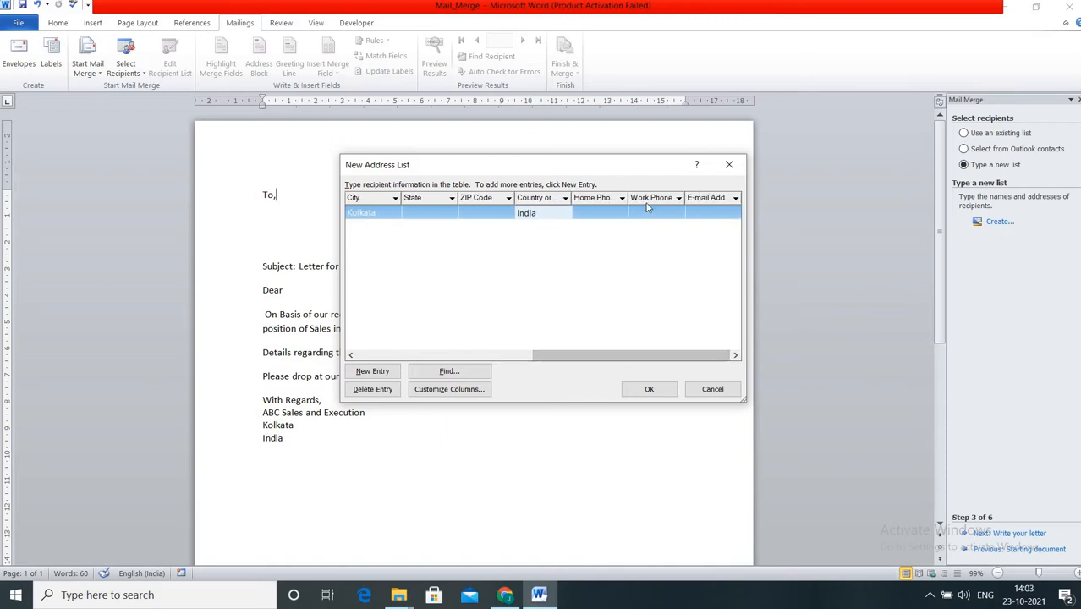
pyautogui.click(619, 213)
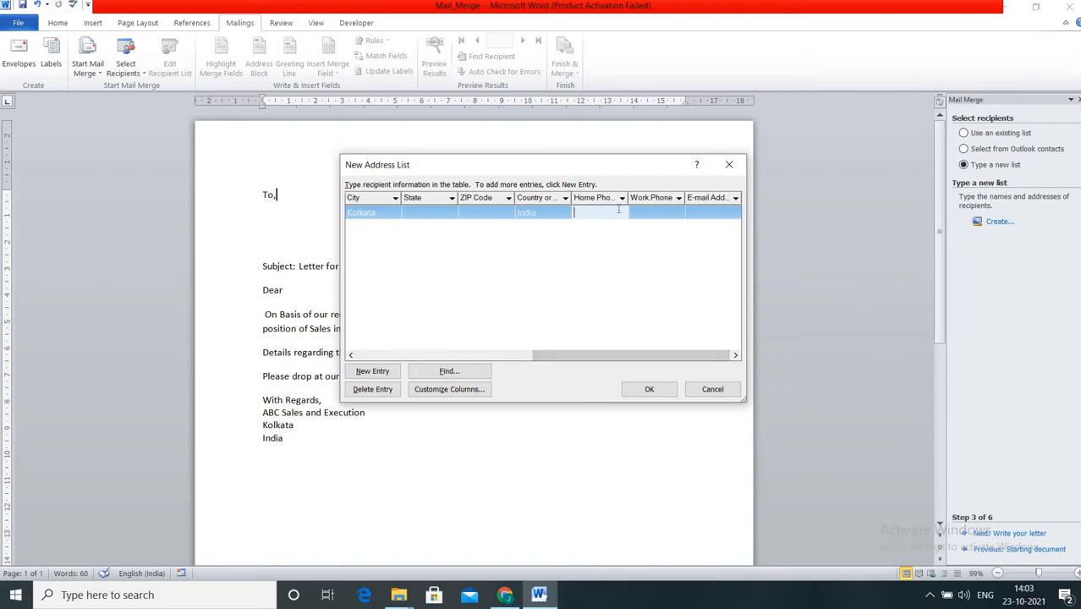
pyautogui.write('78965423')
pyautogui.click(701, 213)
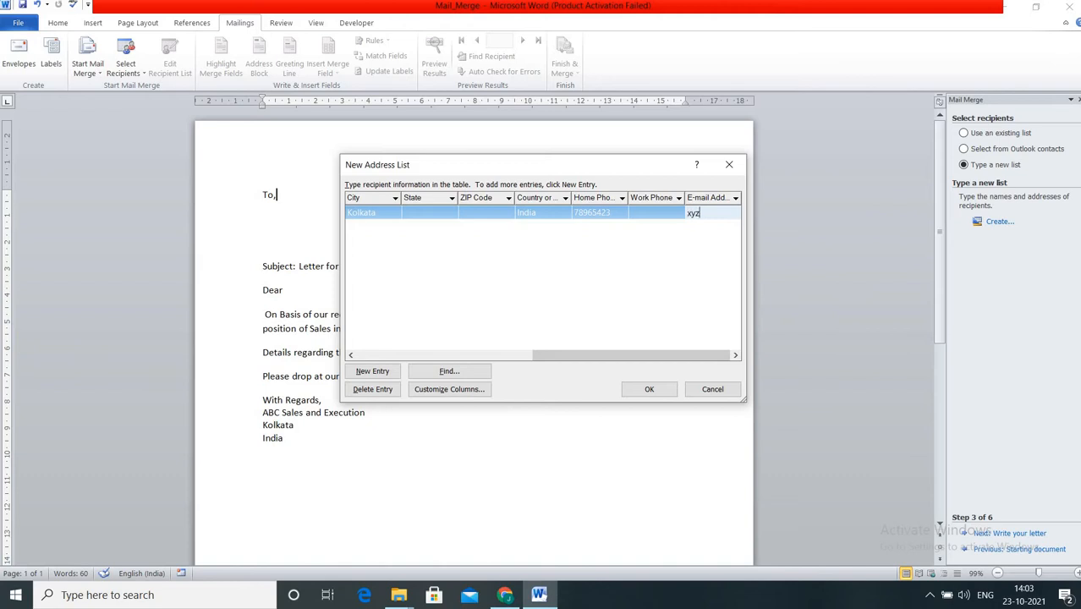
pyautogui.moveTo(739, 215); pyautogui.dragTo(691, 217)
# Add a second recipient entry with title, name, address line and city Kolkata.
pyautogui.click(372, 372)
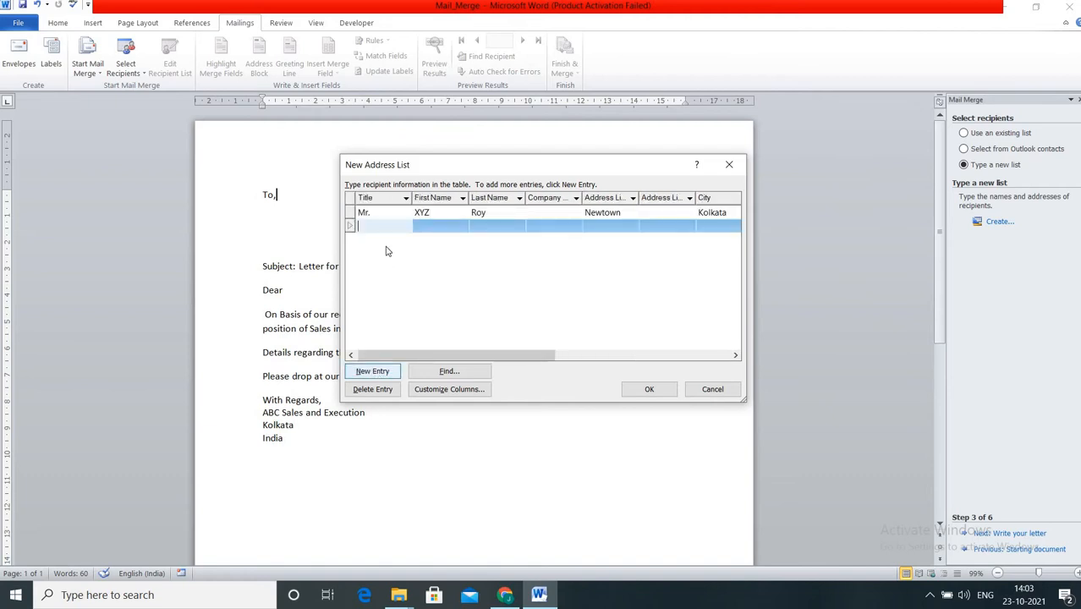
pyautogui.write('Mrs.')
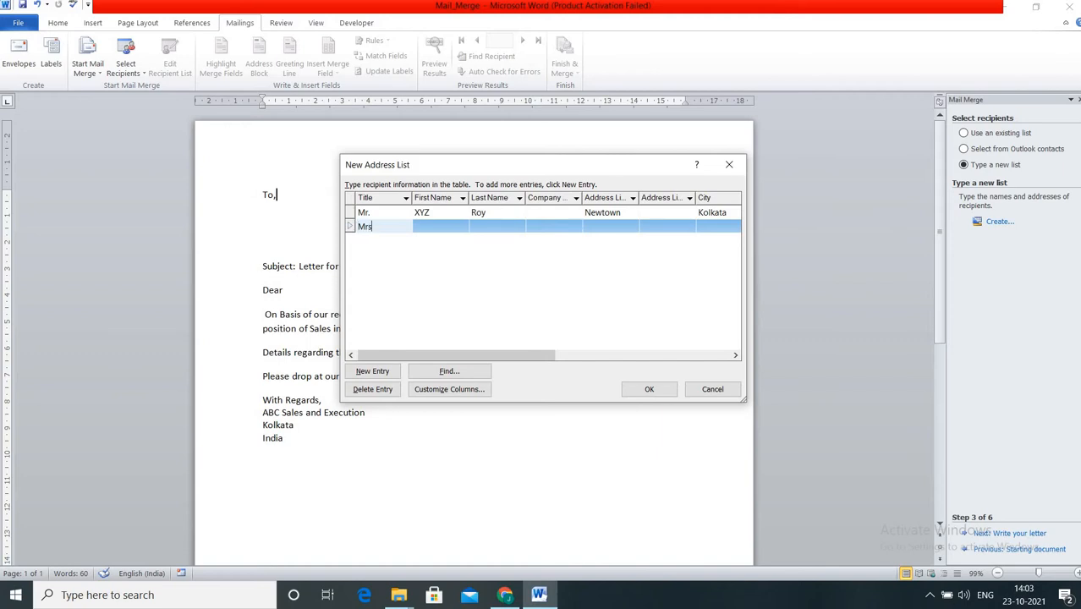
pyautogui.click(439, 226)
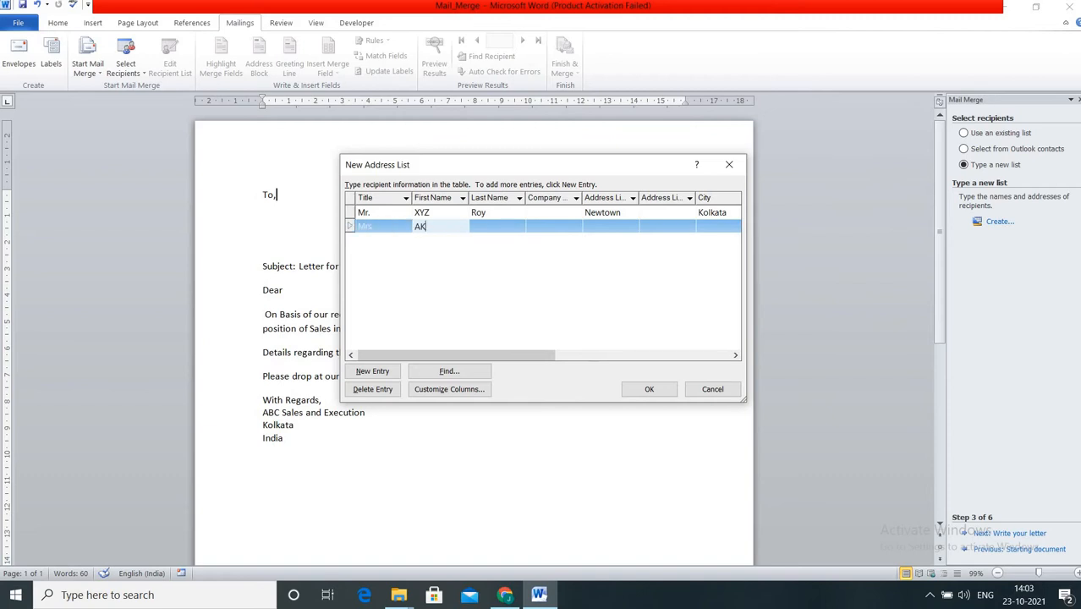
pyautogui.click(483, 228)
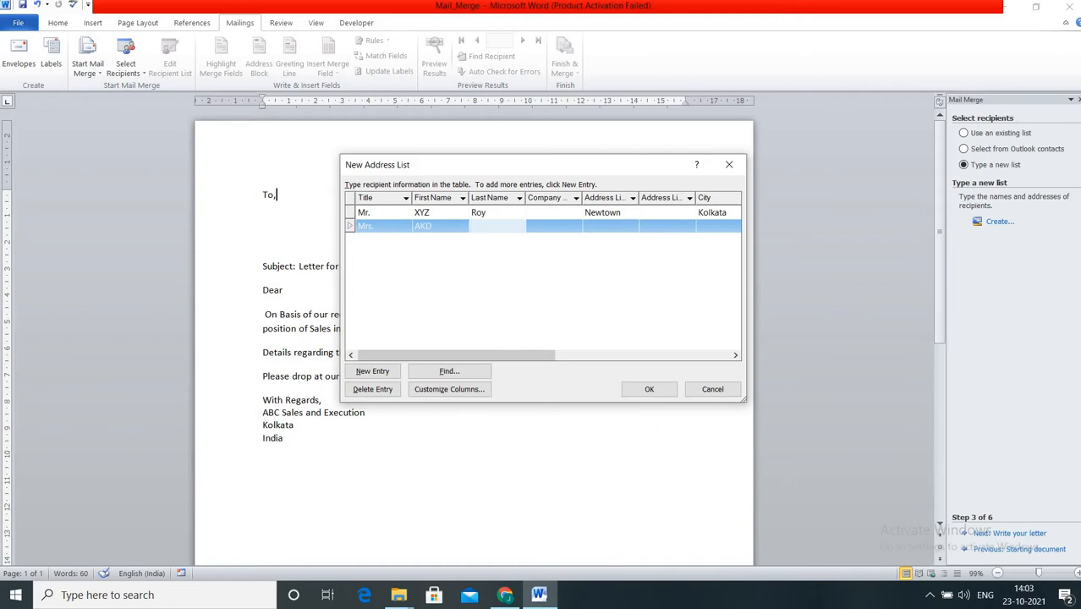
pyautogui.click(591, 225)
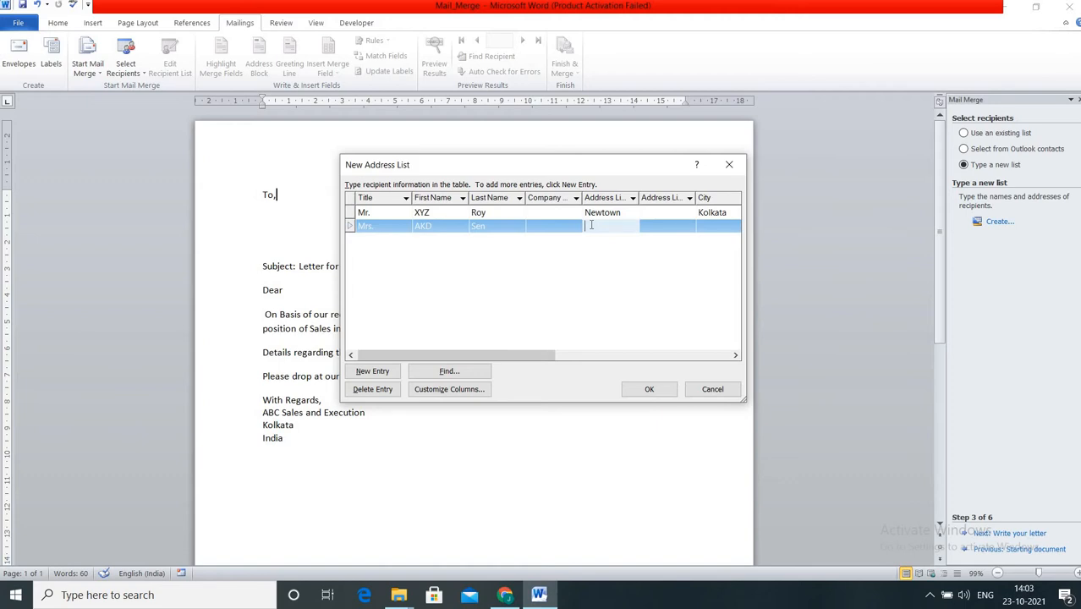
pyautogui.write('Baranagar')
pyautogui.click(721, 224)
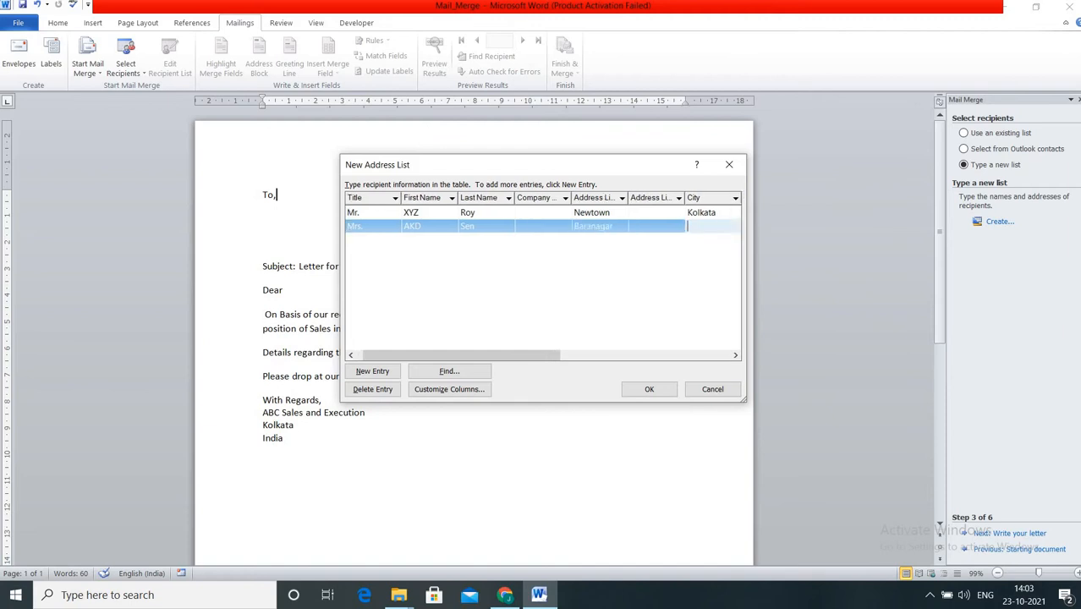
pyautogui.write('Kolkata')
pyautogui.moveTo(527, 356); pyautogui.dragTo(666, 367)
# Complete the second recipient's country India, home phone number and e-mail address.
pyautogui.click(600, 226)
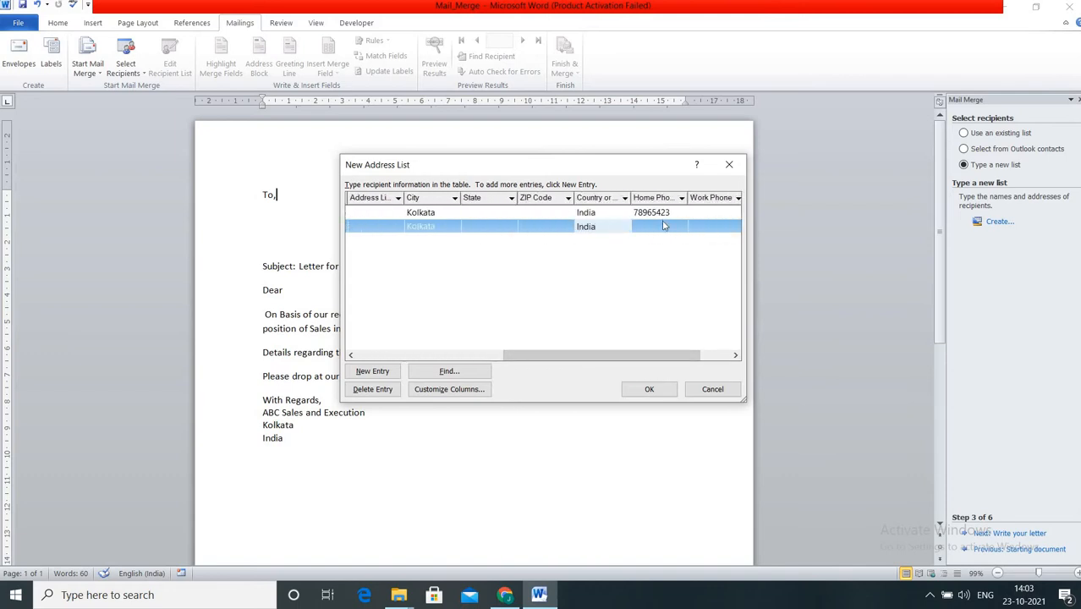
pyautogui.press('Tab')
pyautogui.write('25446')
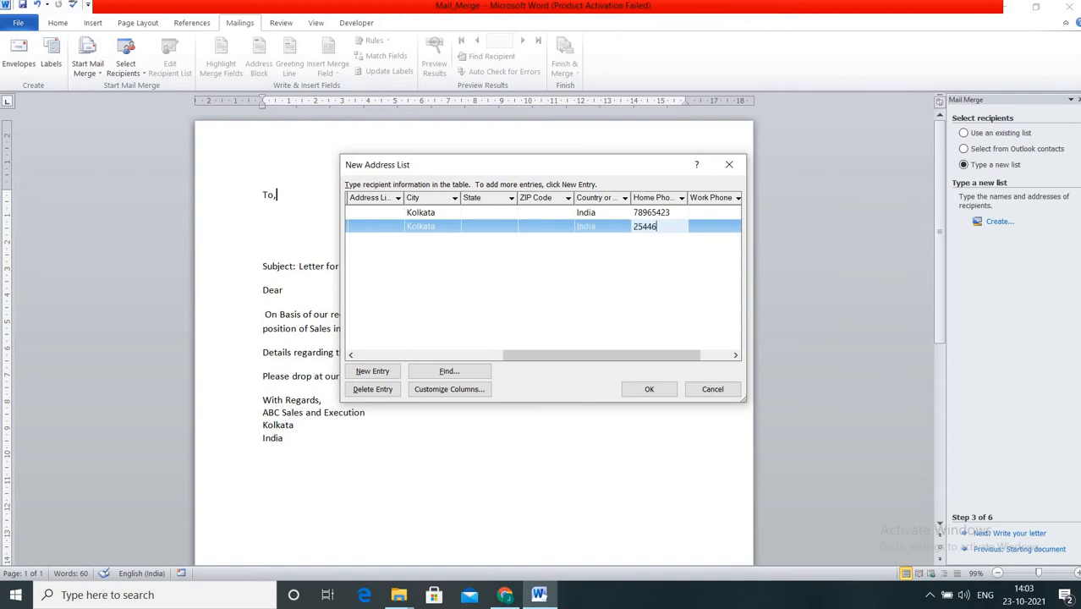
pyautogui.write('486')
pyautogui.press('Tab')
pyautogui.press('Tab')
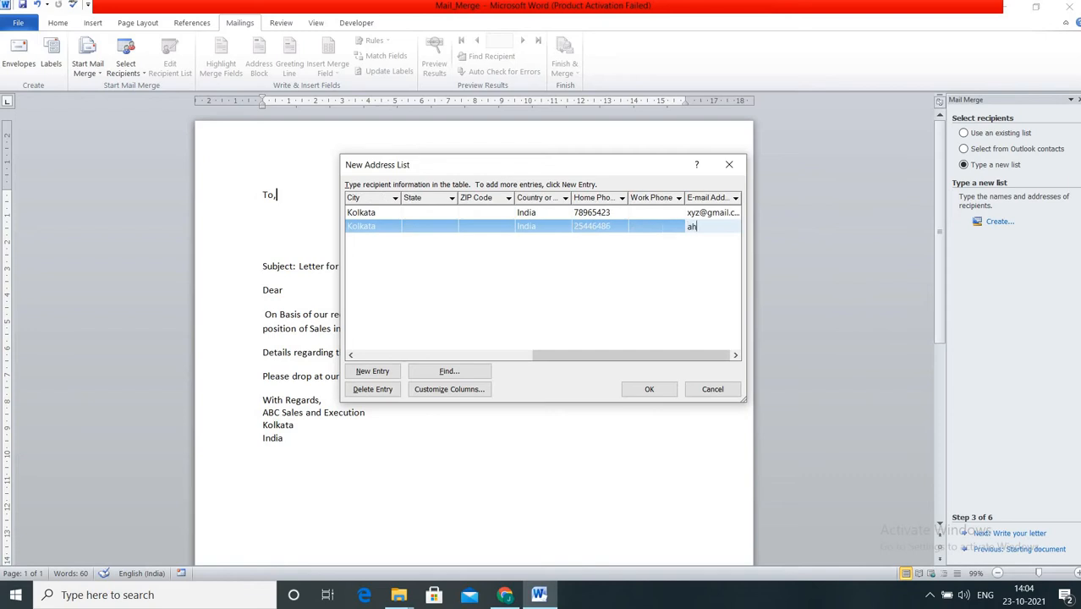
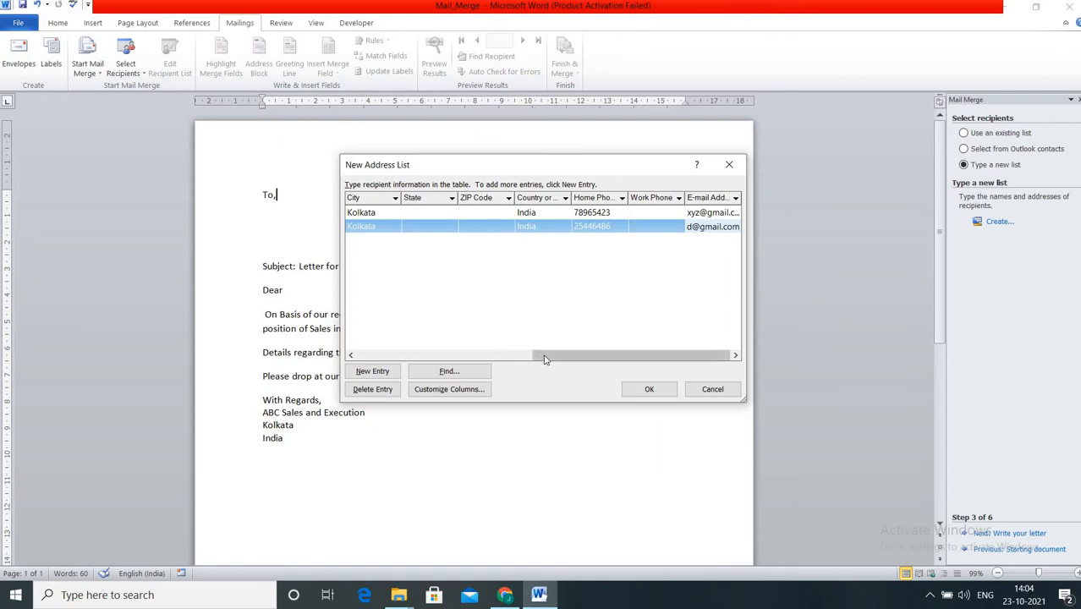
pyautogui.moveTo(542, 356); pyautogui.dragTo(327, 359)
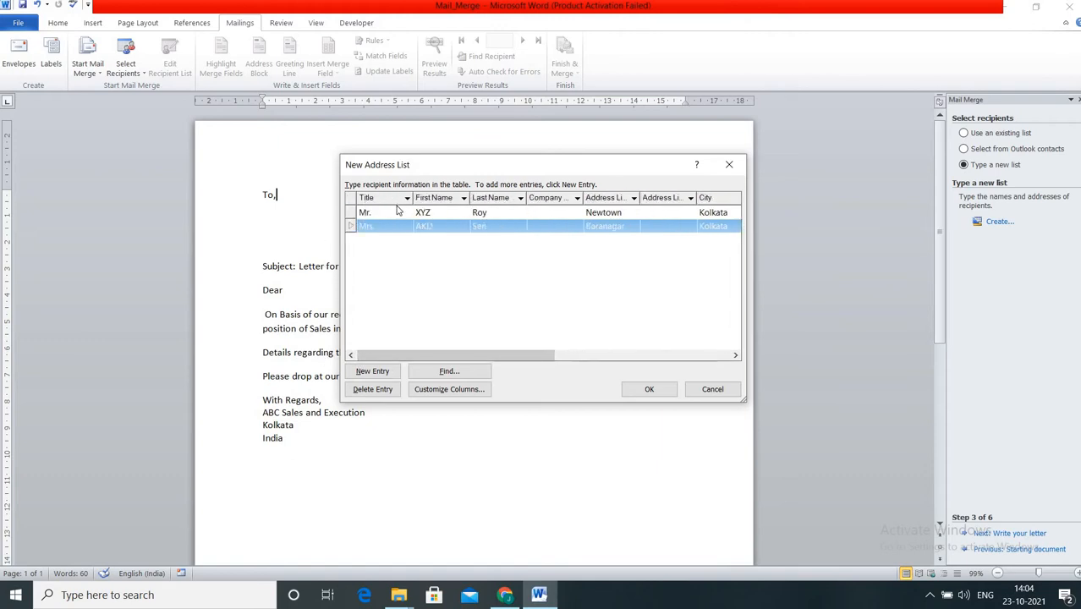
# Add a third recipient entry with title Miss, name, address line and city Kolkata.
pyautogui.click(370, 372)
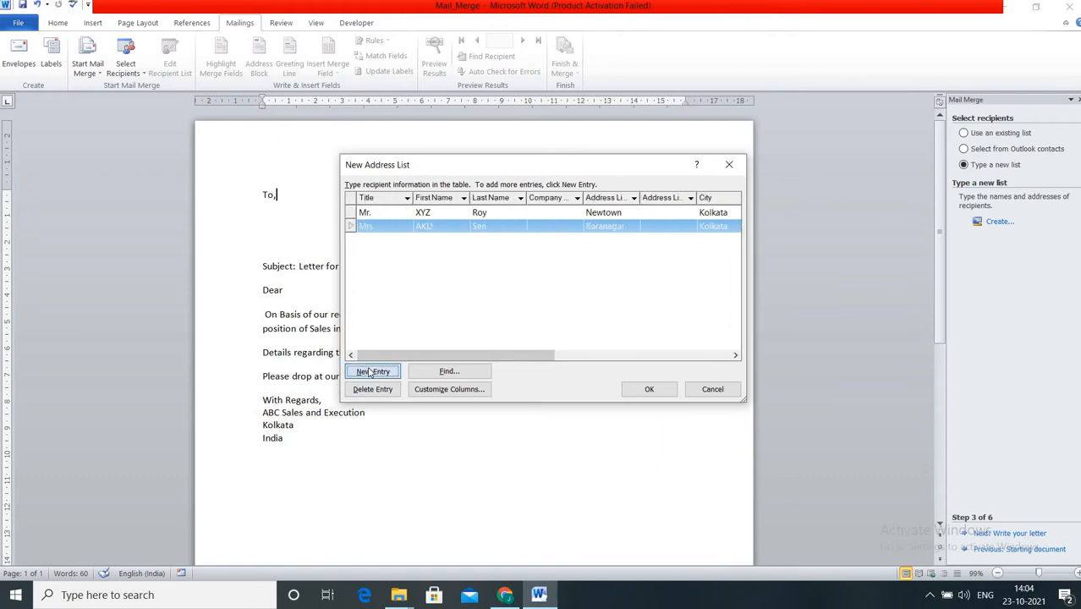
pyautogui.write('Mss')
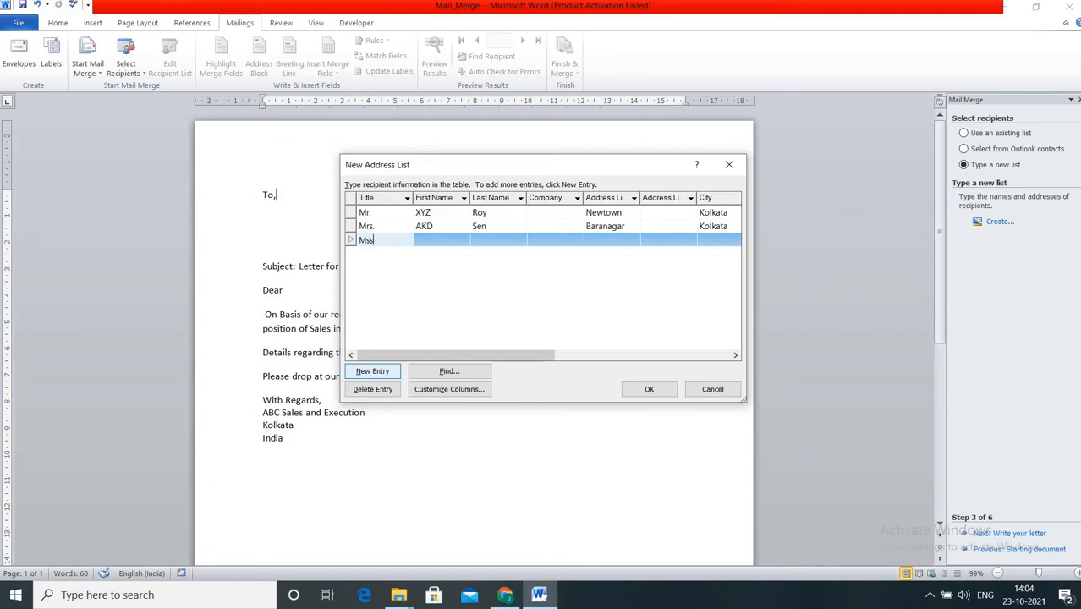
pyautogui.write('ss')
pyautogui.click(431, 239)
pyautogui.click(432, 241)
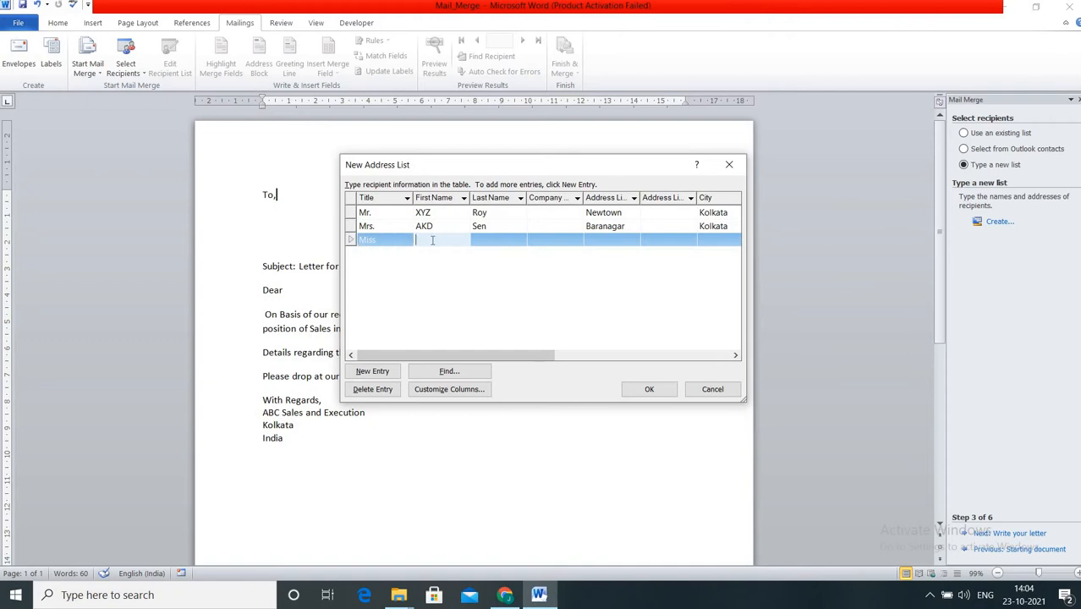
pyautogui.write('GTR')
pyautogui.click(479, 239)
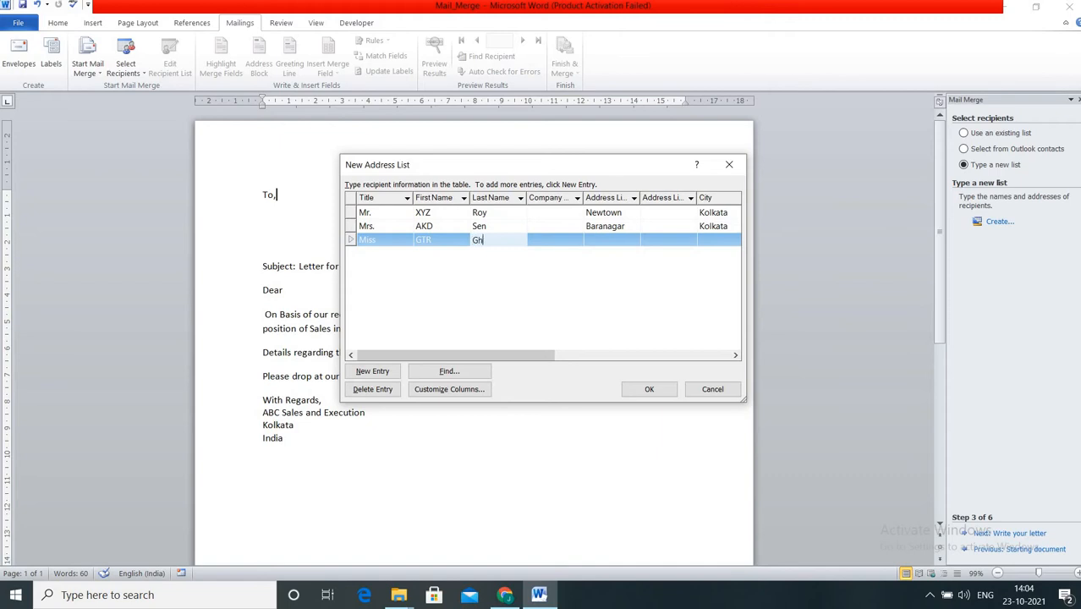
pyautogui.press('Tab')
pyautogui.press('Tab')
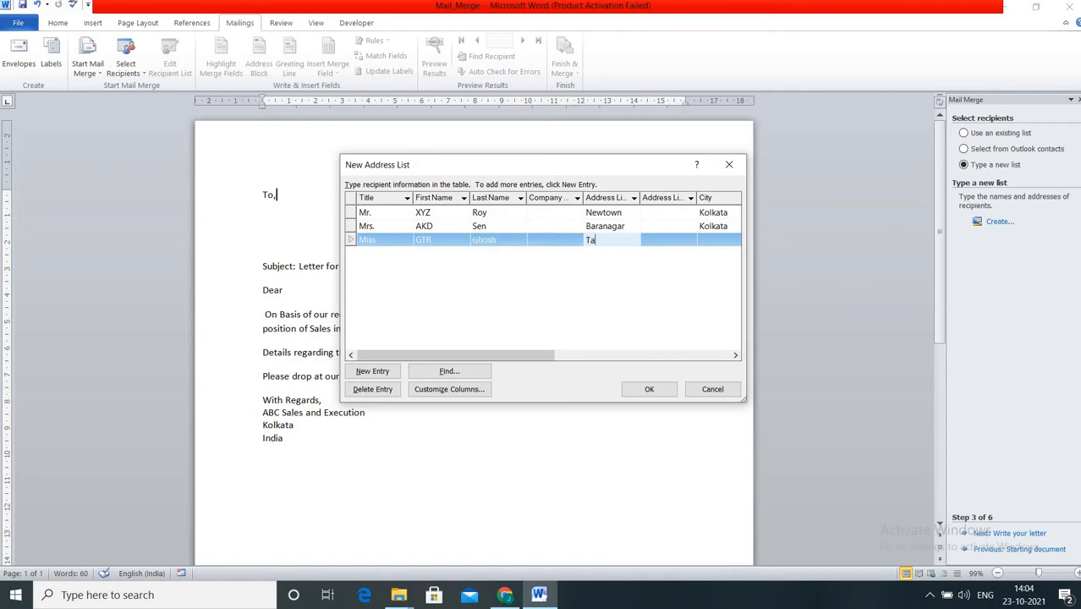
pyautogui.write('Taratala')
pyautogui.press('Tab')
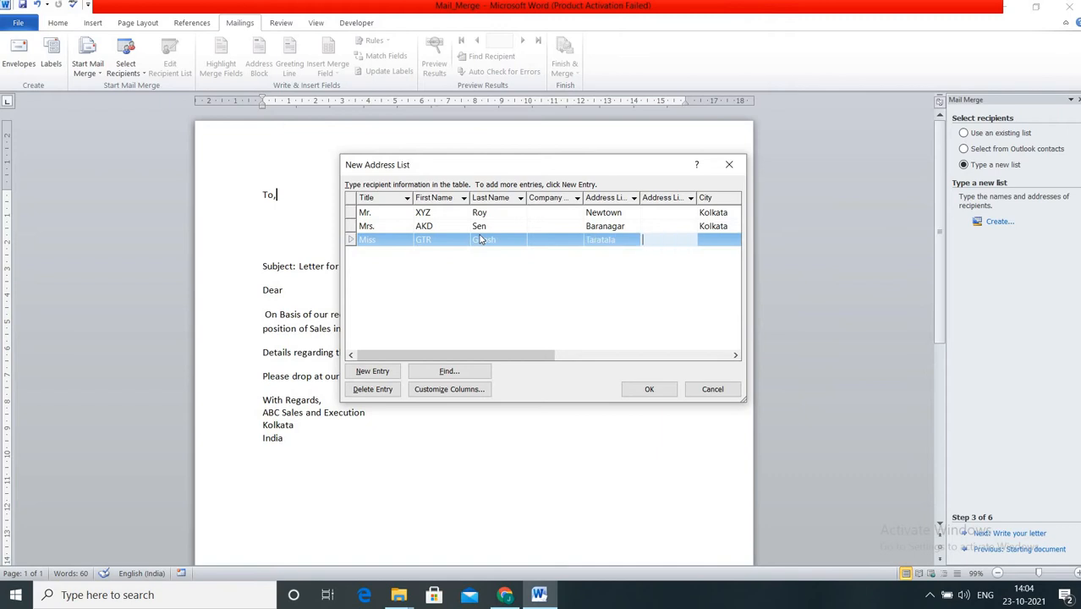
pyautogui.write('Kol')
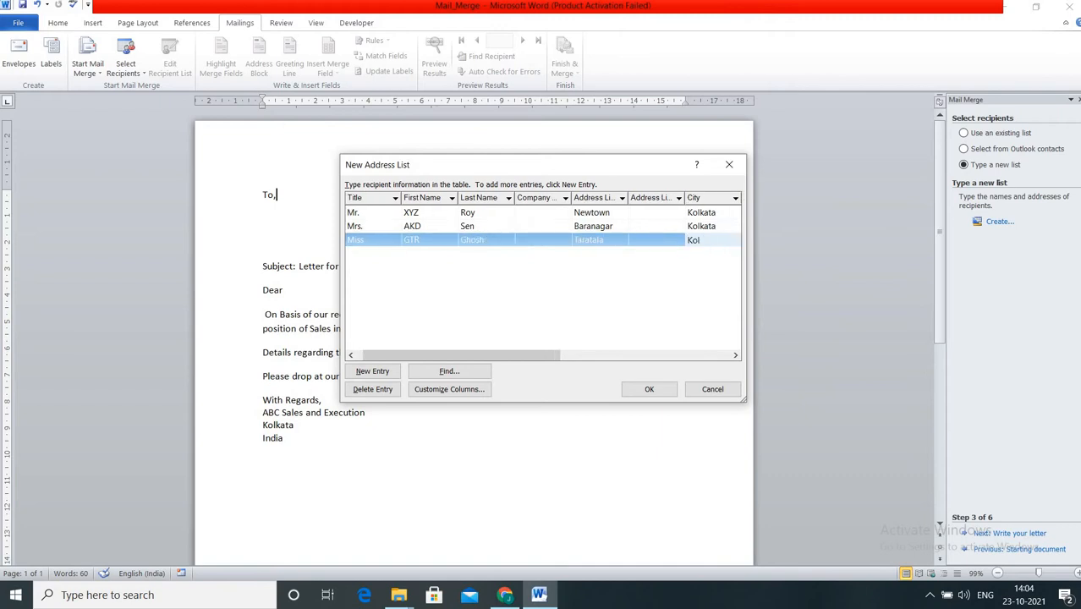
pyautogui.write('kata')
# Complete the third recipient's country India, home phone number and e-mail address.
pyautogui.press('Tab')
pyautogui.press('Tab')
pyautogui.press('Tab')
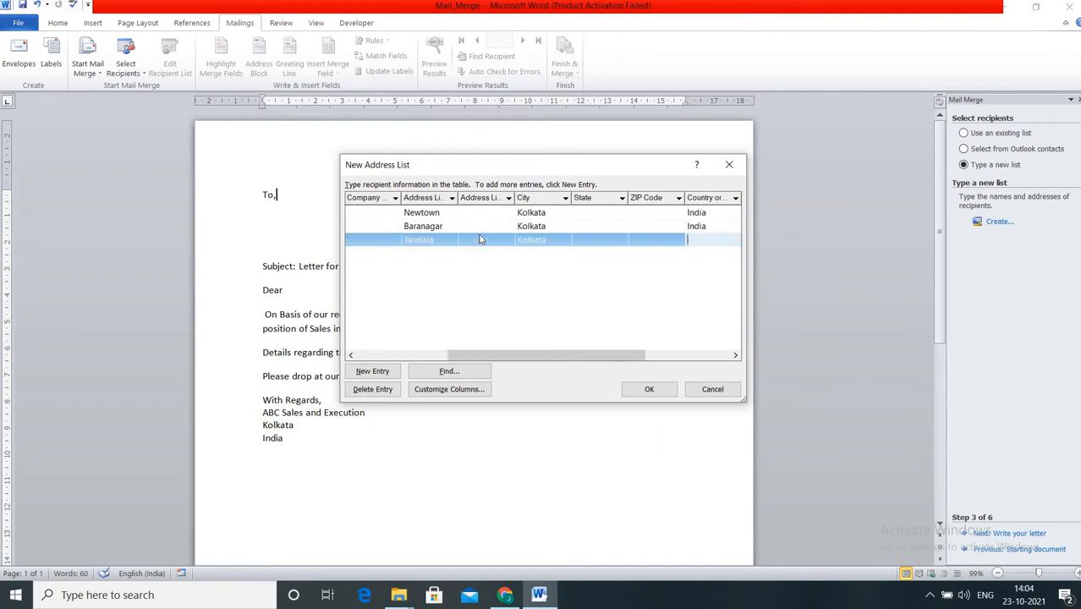
pyautogui.write('India')
pyautogui.press('Tab')
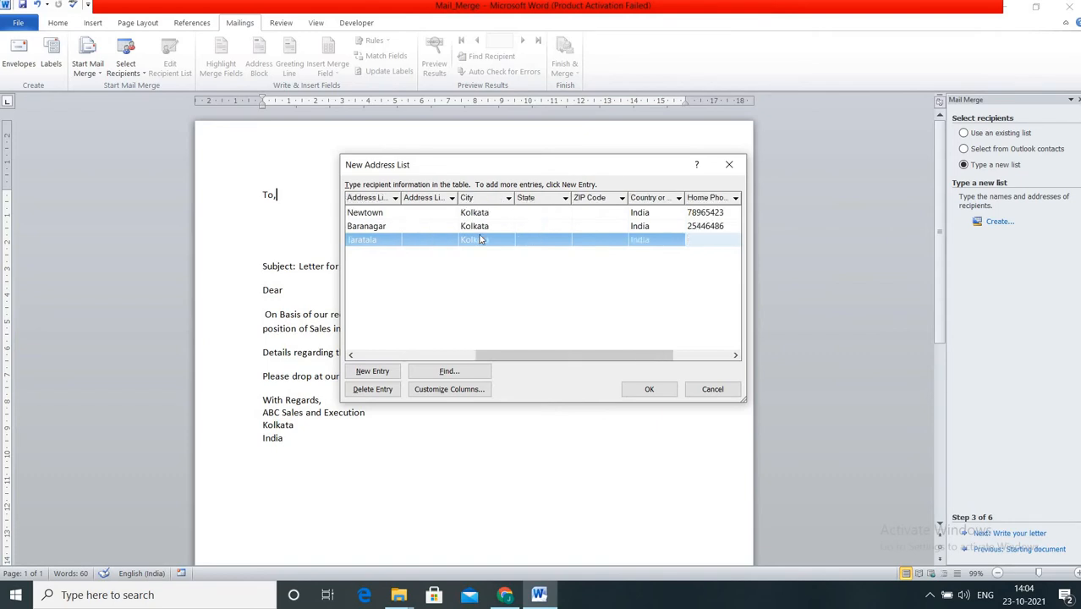
pyautogui.write('59846565')
pyautogui.press('Tab')
pyautogui.press('Tab')
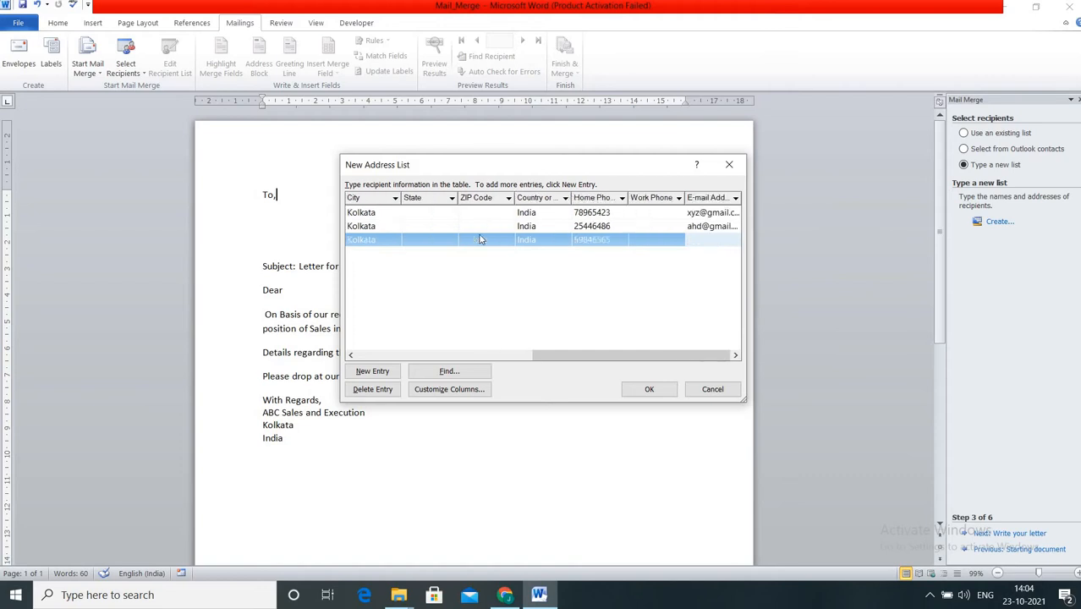
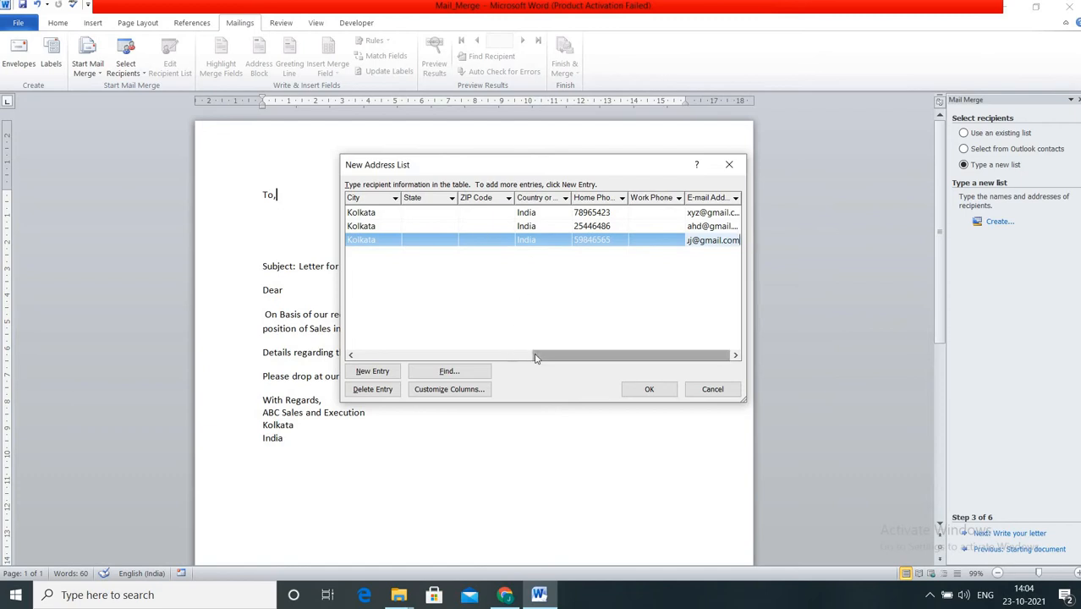
pyautogui.moveTo(535, 356); pyautogui.dragTo(372, 363)
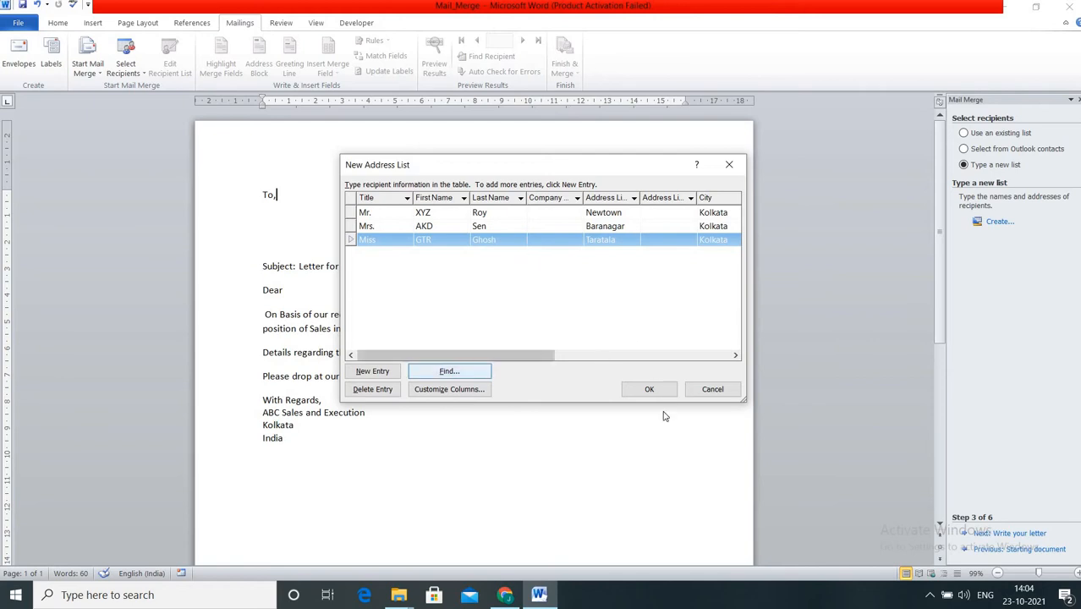
# Save the three-recipient address list to the Desktop as Mail_merge_list.mdb.
pyautogui.click(651, 389)
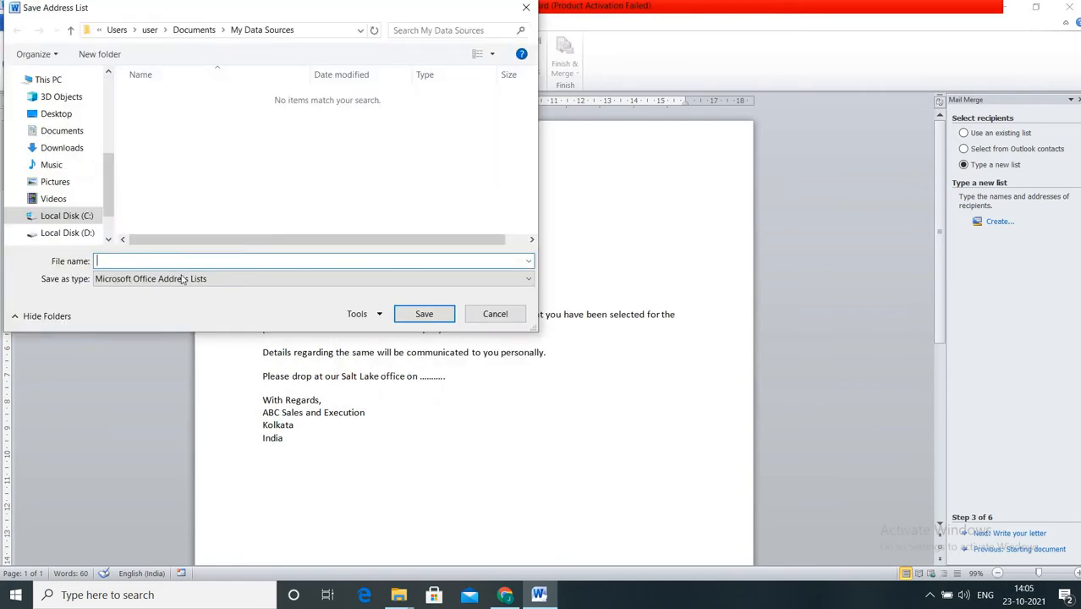
pyautogui.click(162, 263)
pyautogui.write('A')
pyautogui.press('BackSpace')
pyautogui.write('Mail_merge_list')
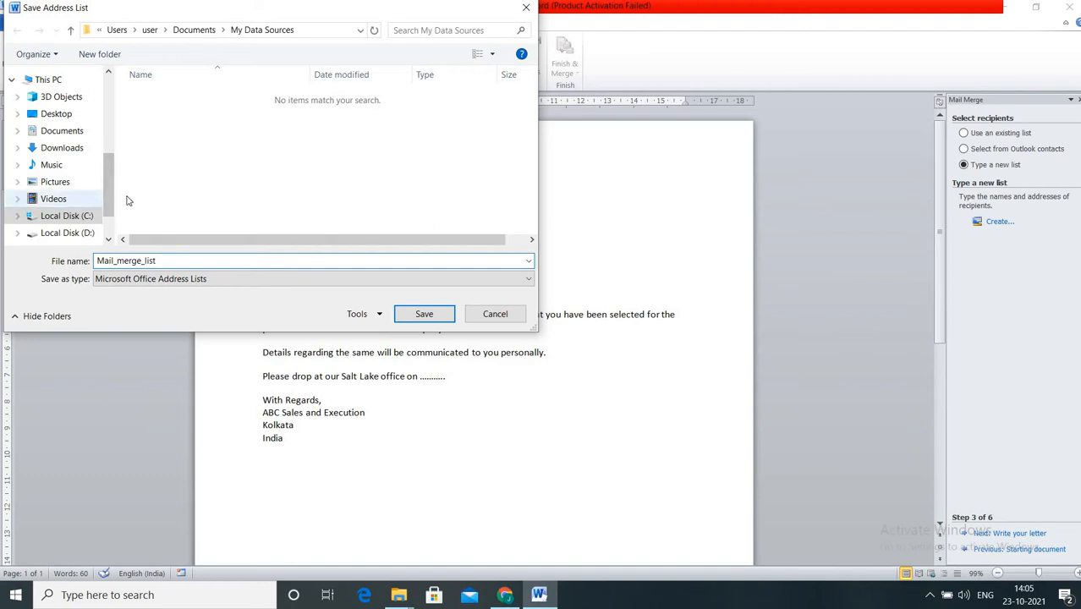
pyautogui.click(53, 116)
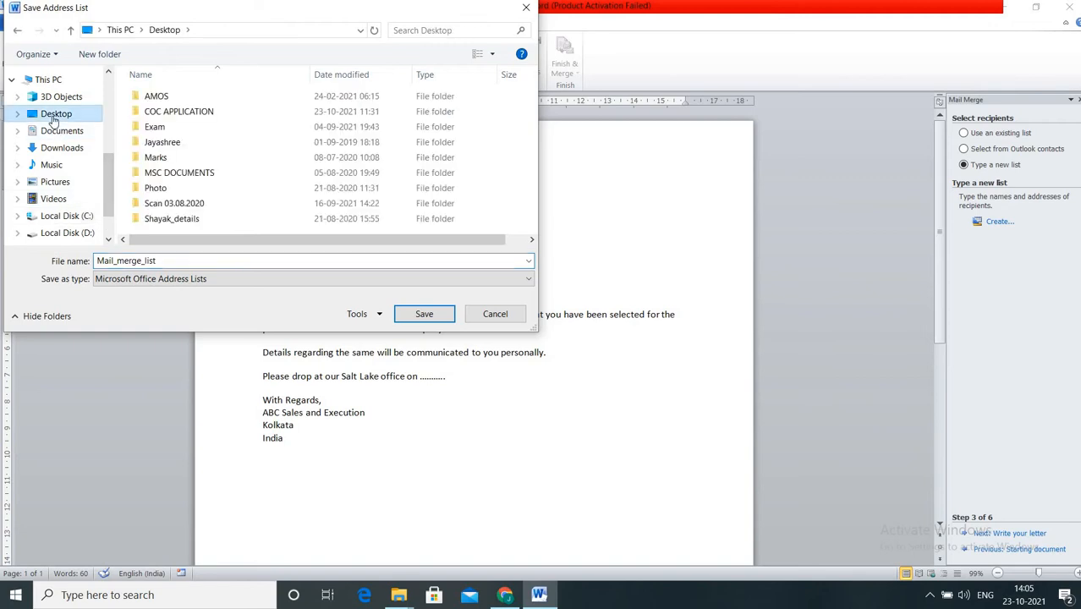
pyautogui.click(413, 313)
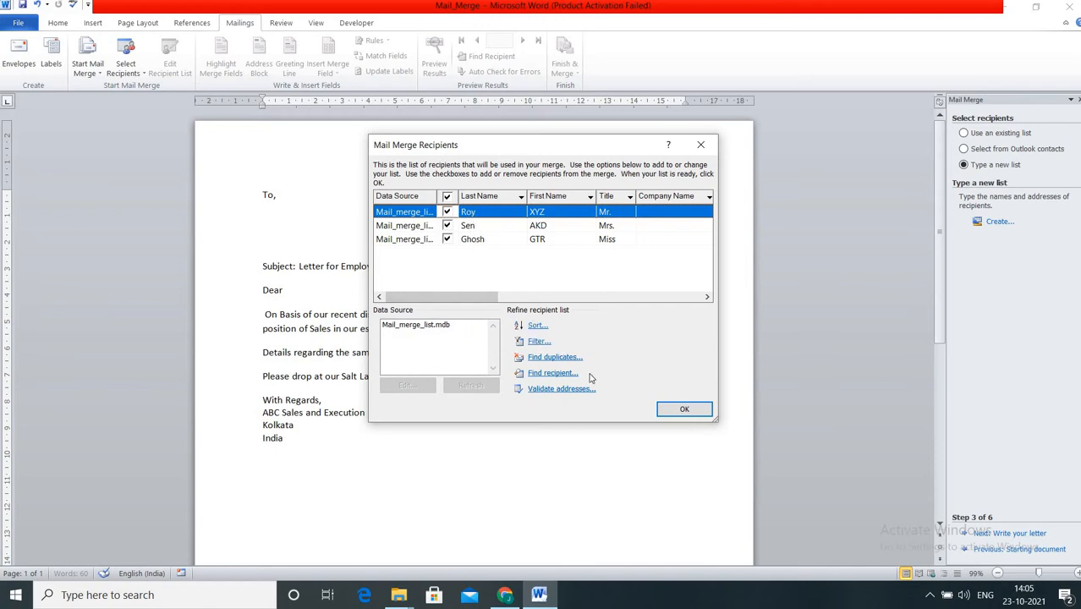
# Accept all three recipients, advance to Write your letter, and dismiss Address block unused.
pyautogui.click(680, 410)
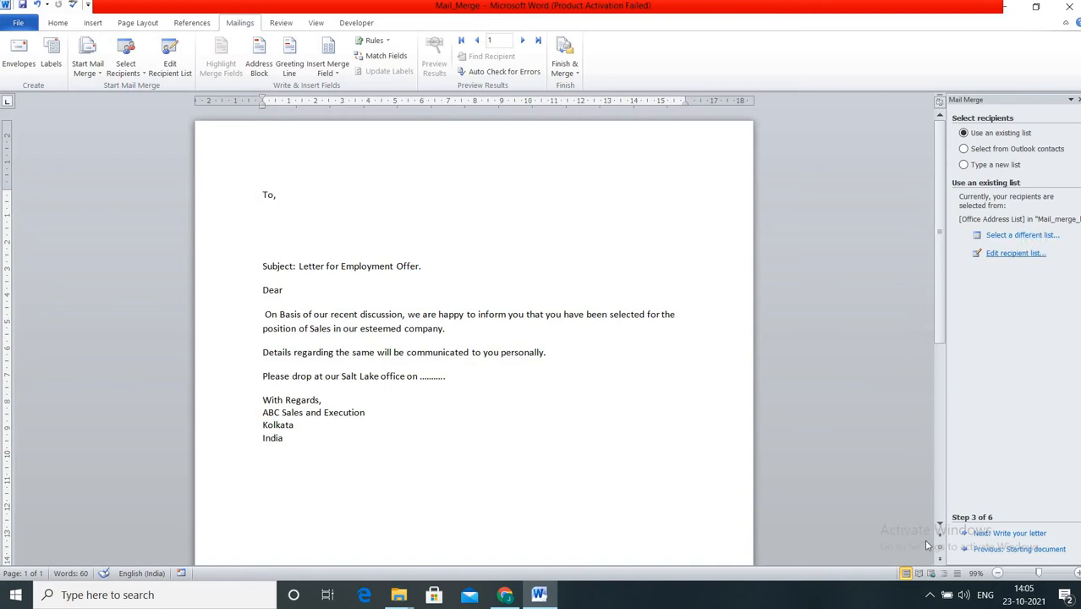
pyautogui.click(1012, 533)
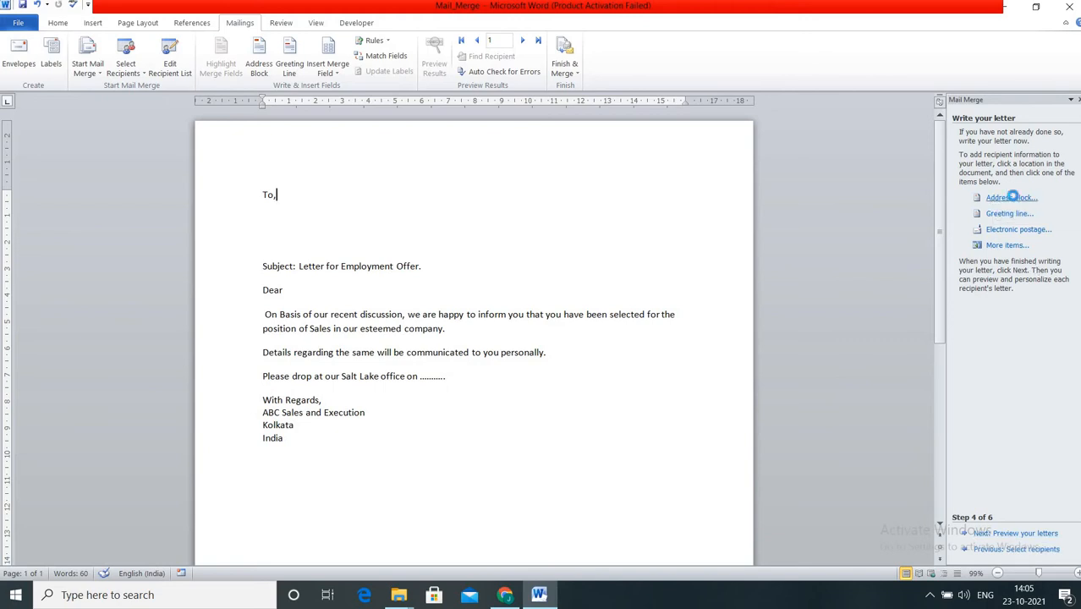
pyautogui.click(1012, 199)
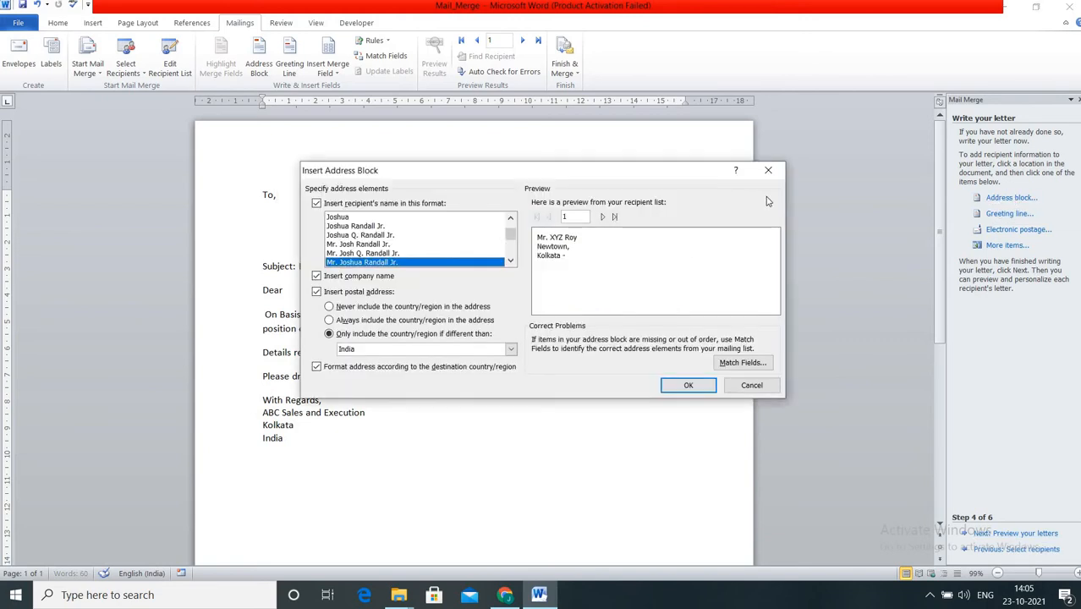
pyautogui.click(767, 172)
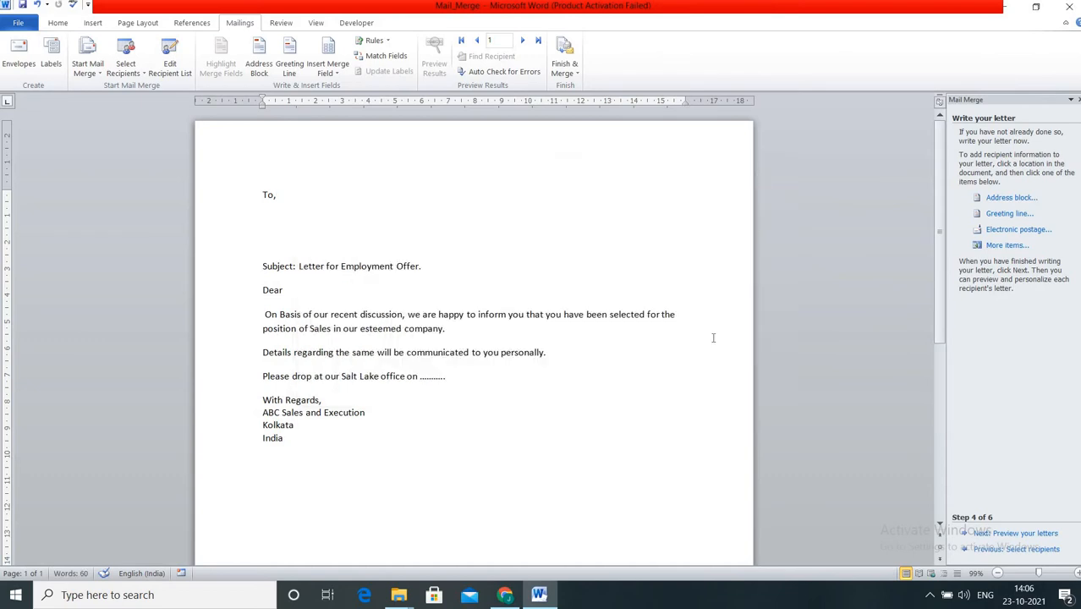
# Preview the merged letter for recipients 1 and 2, then return to Select recipients.
pyautogui.click(1037, 534)
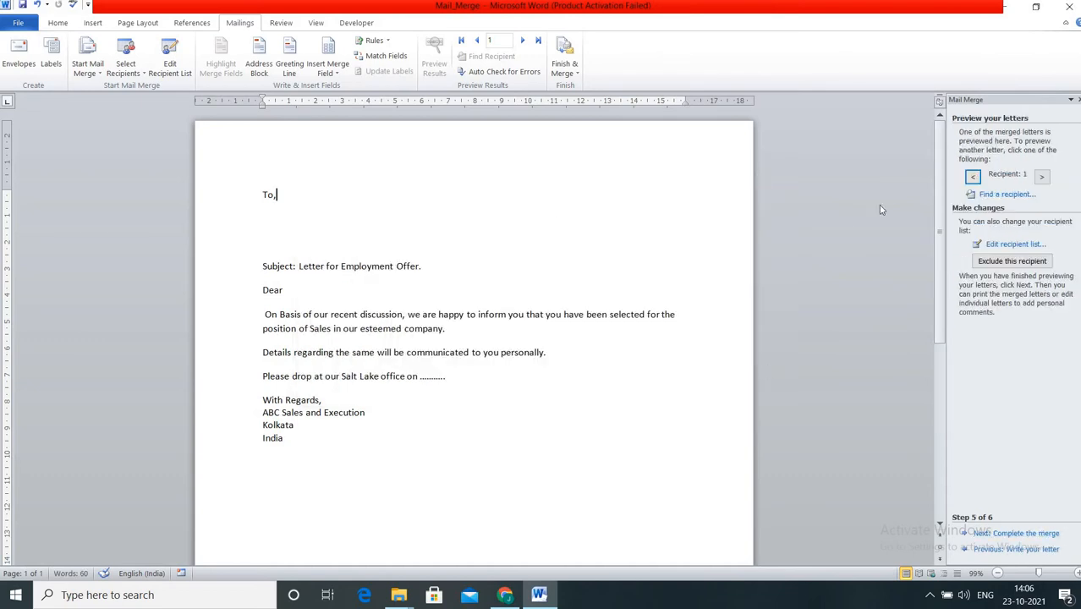
pyautogui.click(1041, 176)
pyautogui.click(973, 177)
pyautogui.click(1000, 555)
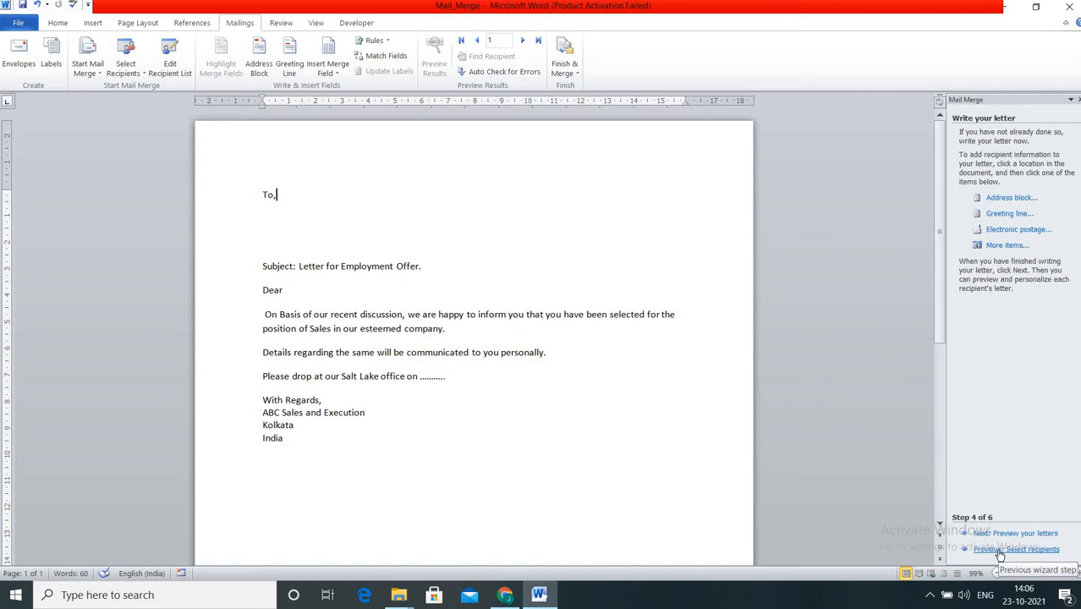
pyautogui.click(1000, 550)
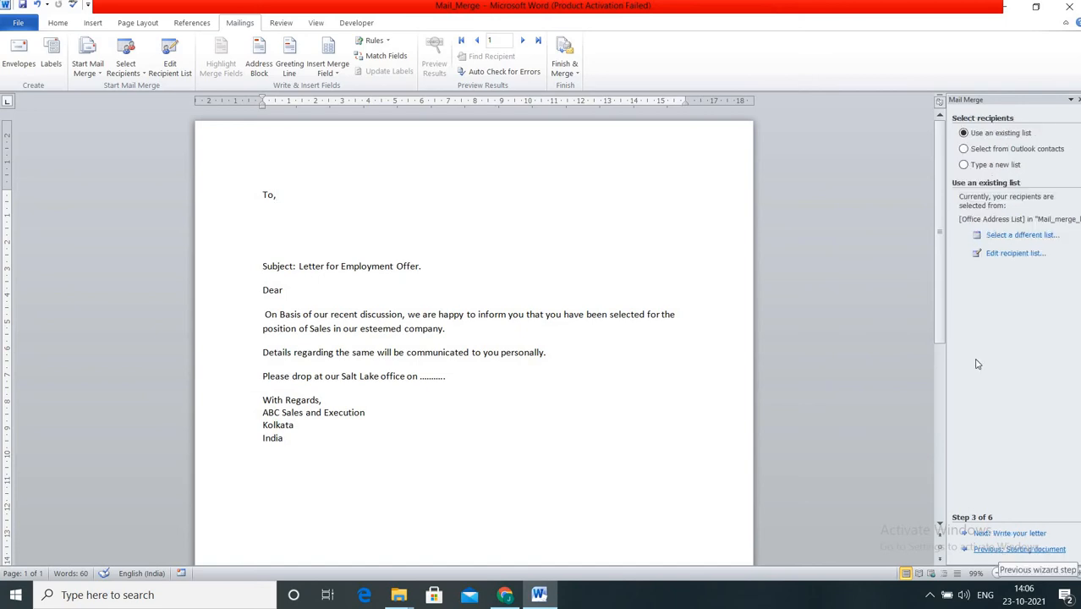
# Keep Mail_merge_list as the data source, confirm its three recipients, and advance to Write your letter.
pyautogui.click(1018, 237)
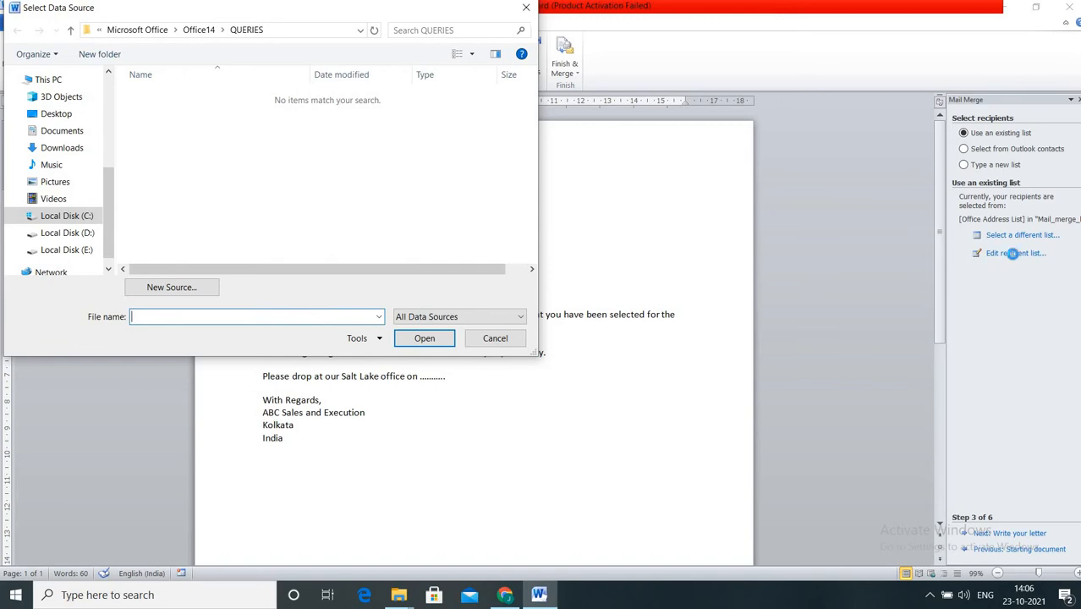
pyautogui.click(495, 338)
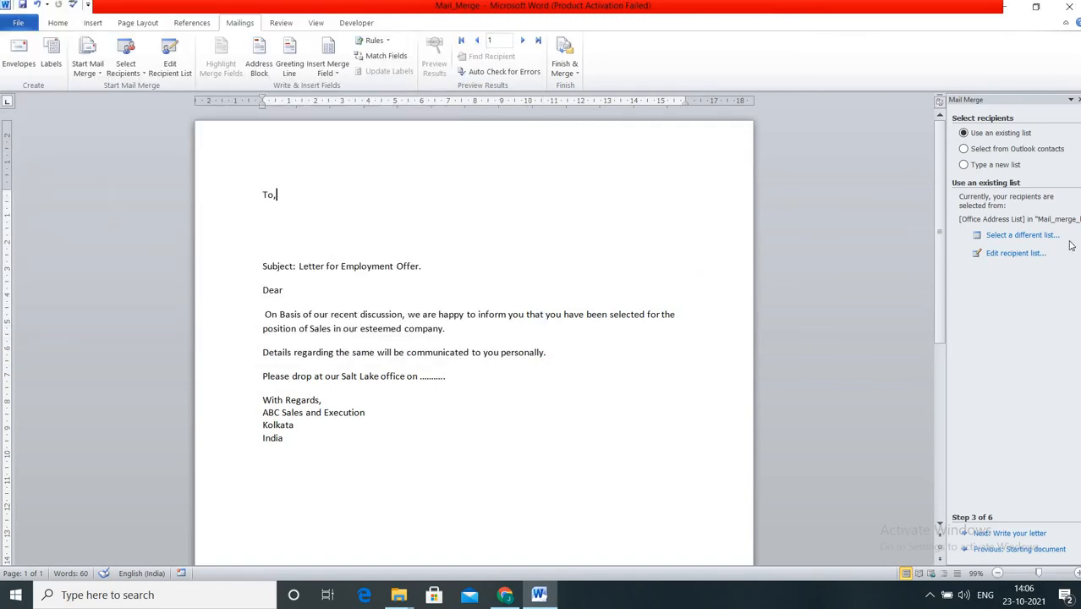
pyautogui.click(1018, 257)
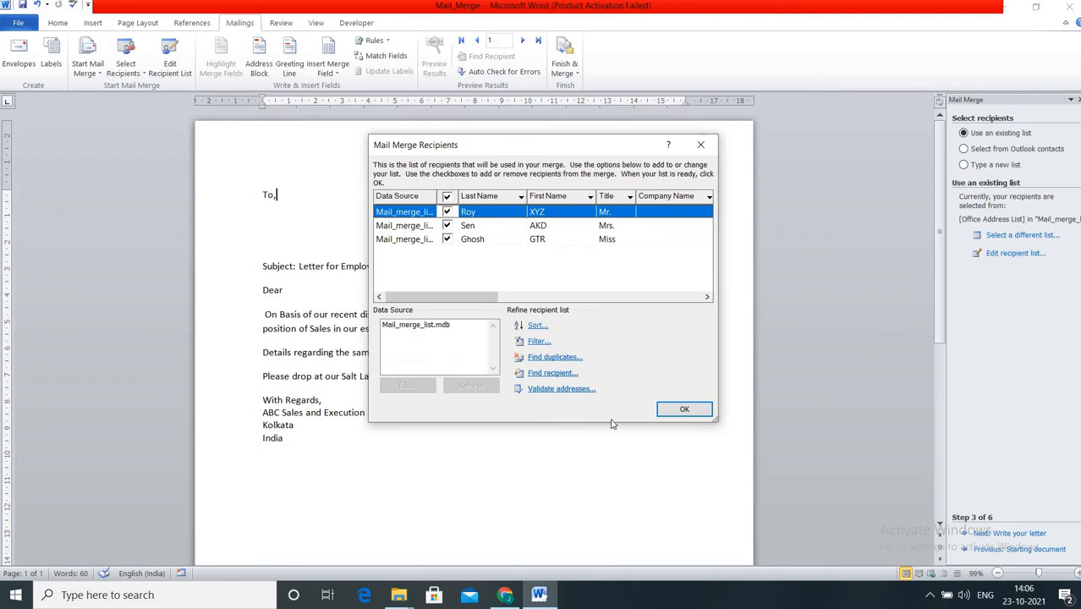
pyautogui.click(685, 410)
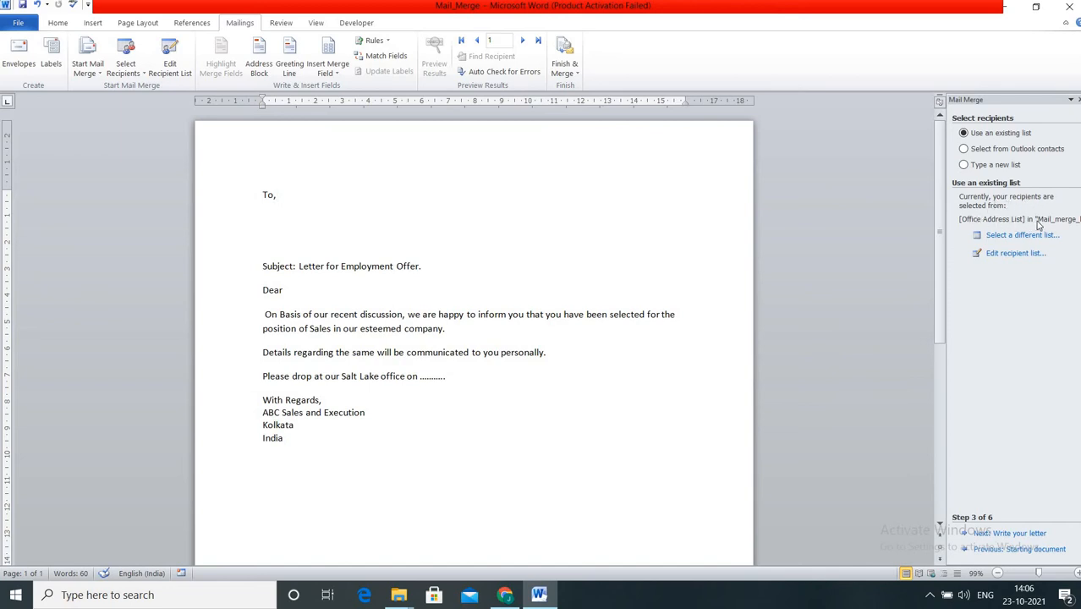
pyautogui.click(1002, 534)
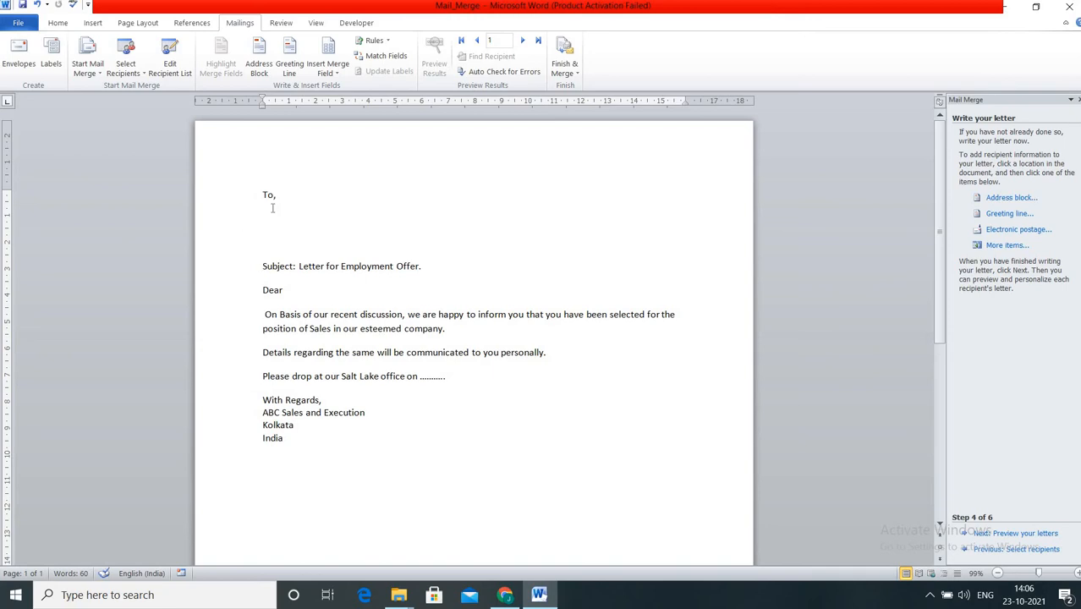
# Insert an «AddressBlock» field on a new line under "To," after previewing all three addresses.
pyautogui.press('Return')
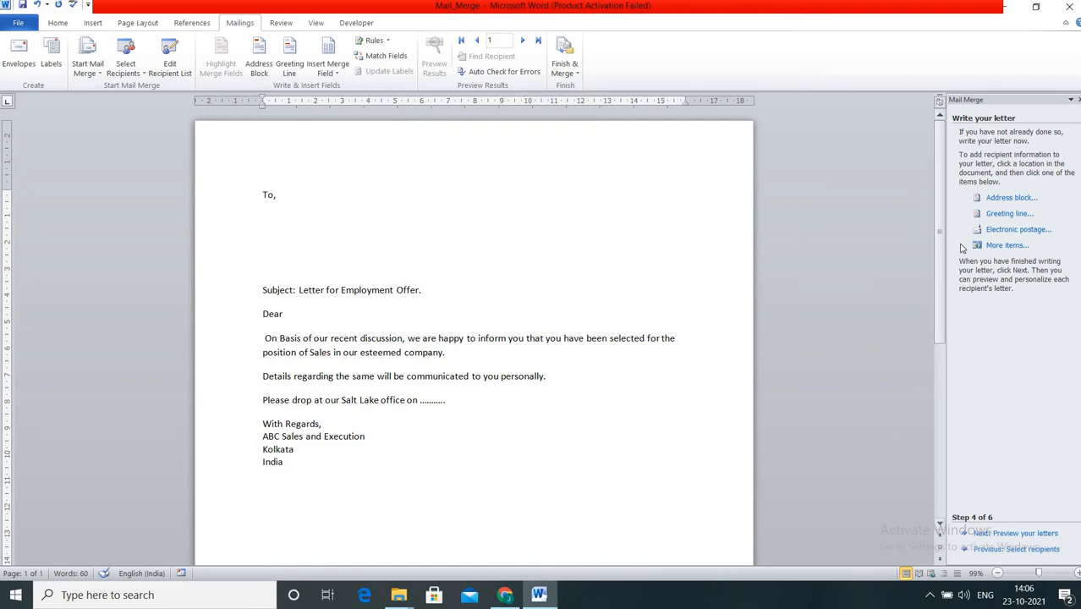
pyautogui.click(1011, 201)
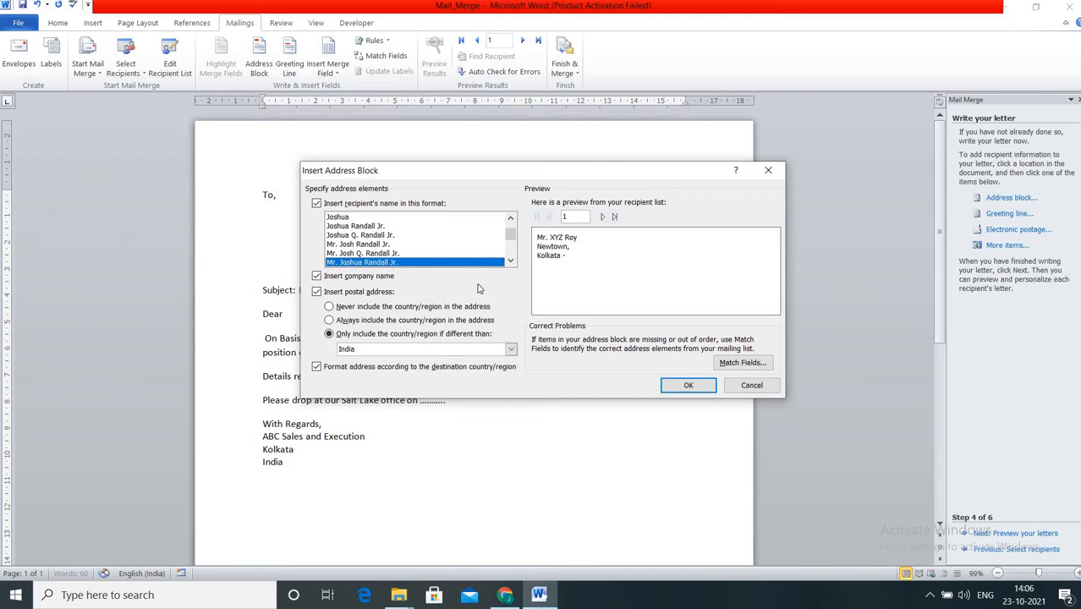
pyautogui.click(604, 218)
pyautogui.click(604, 217)
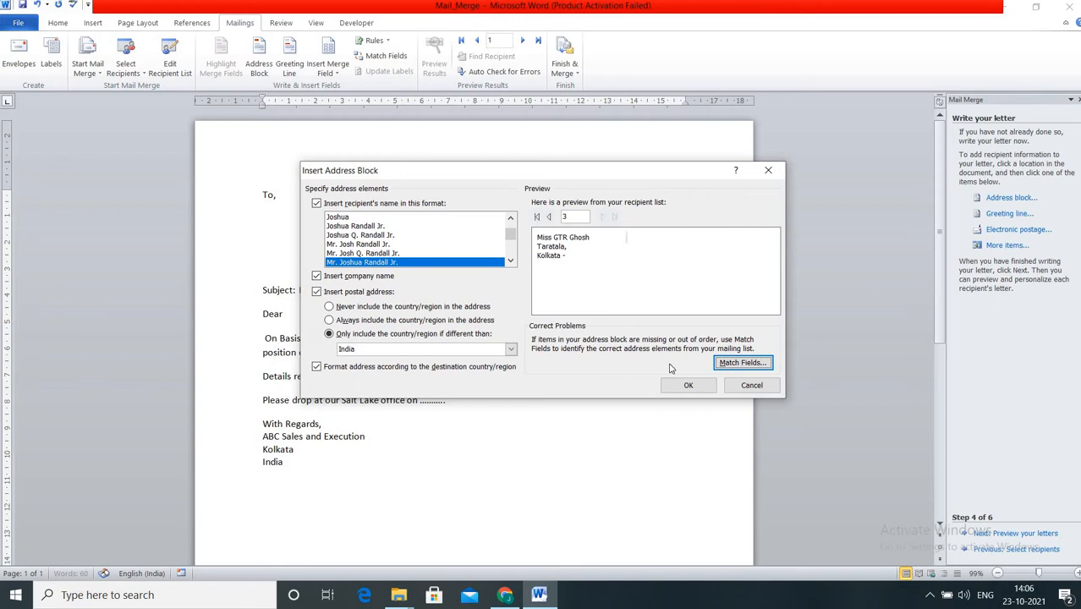
pyautogui.click(689, 386)
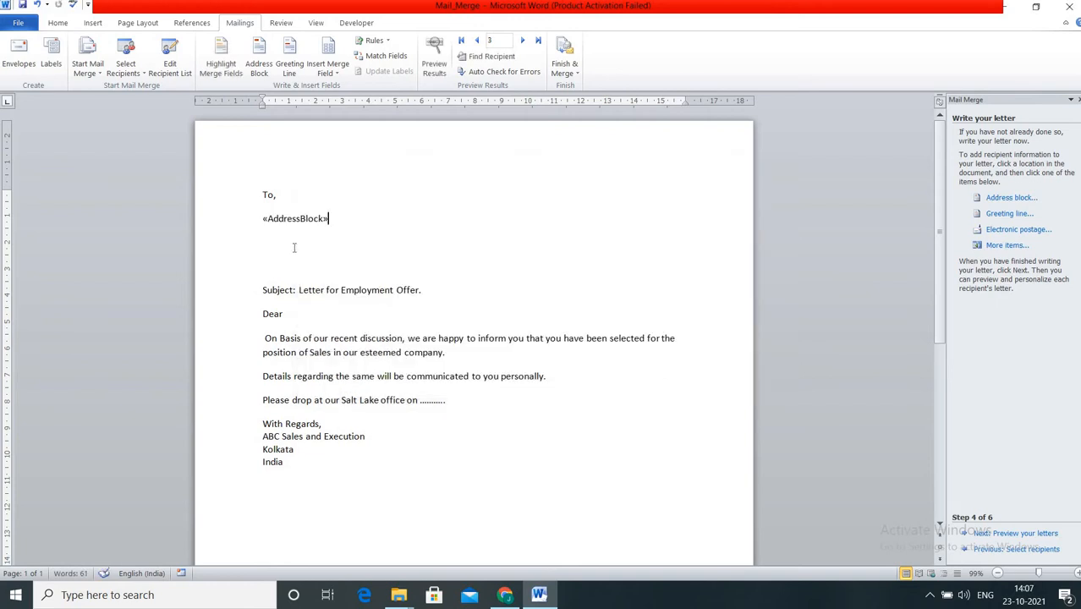
pyautogui.click(263, 219)
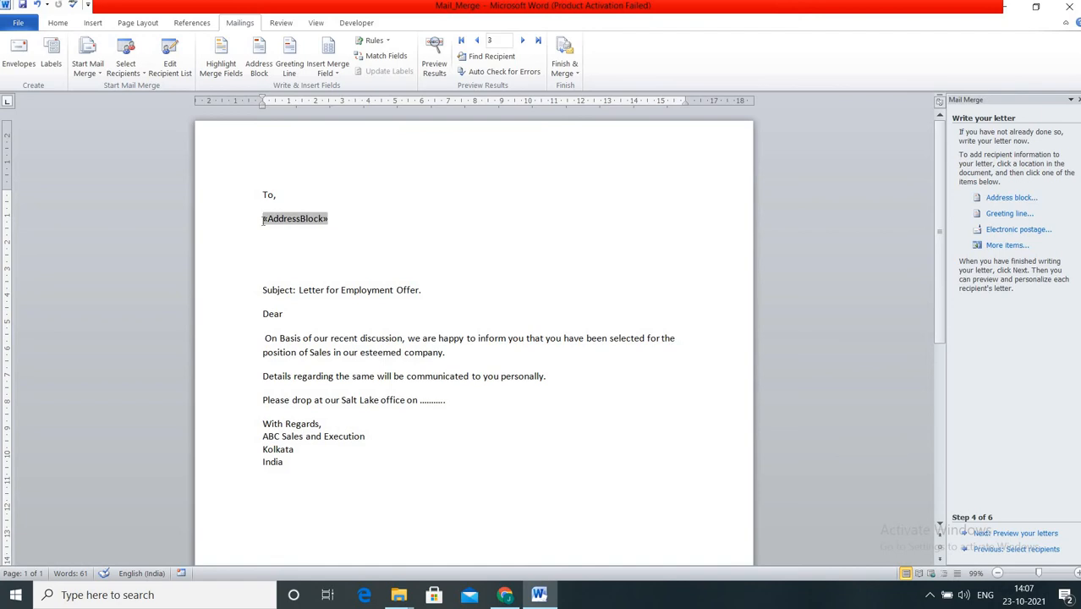
pyautogui.press('Left')
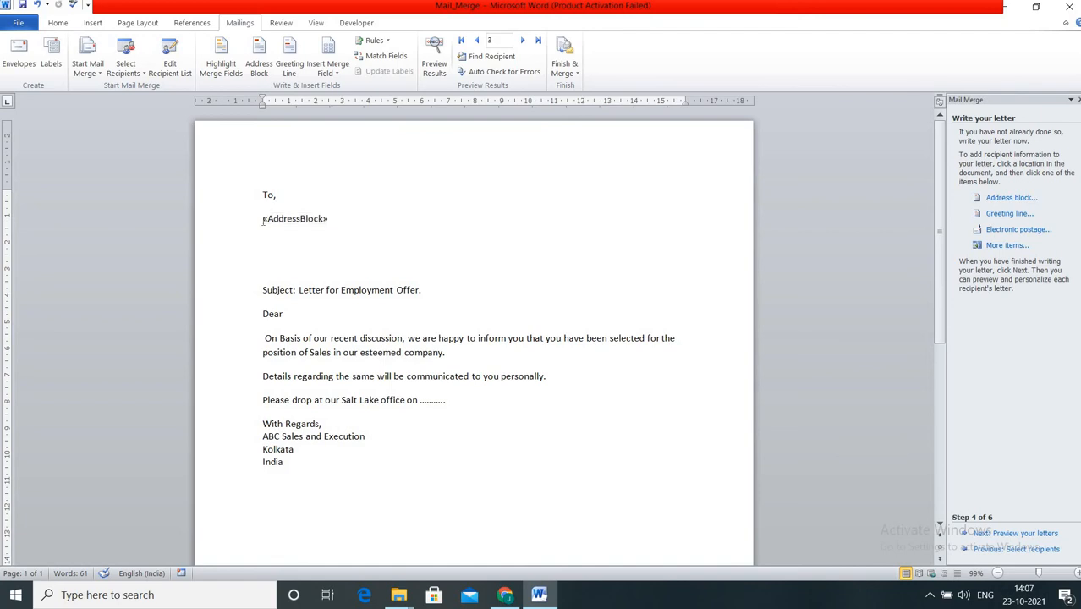
# Insert the «First_Name» merge field on its own new line below "To,".
pyautogui.click(325, 74)
pyautogui.click(343, 105)
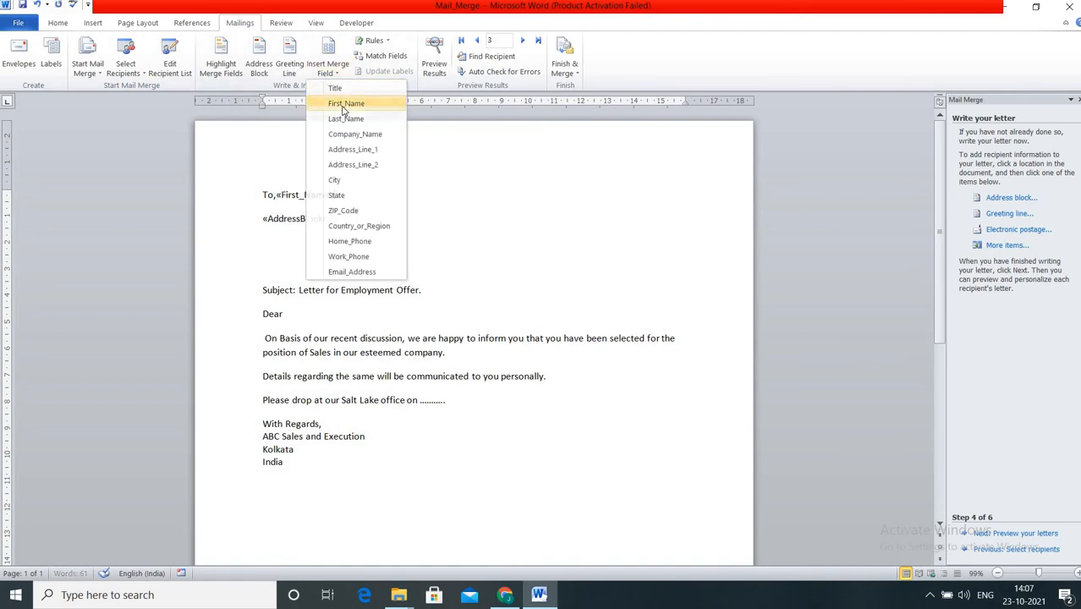
pyautogui.click(277, 196)
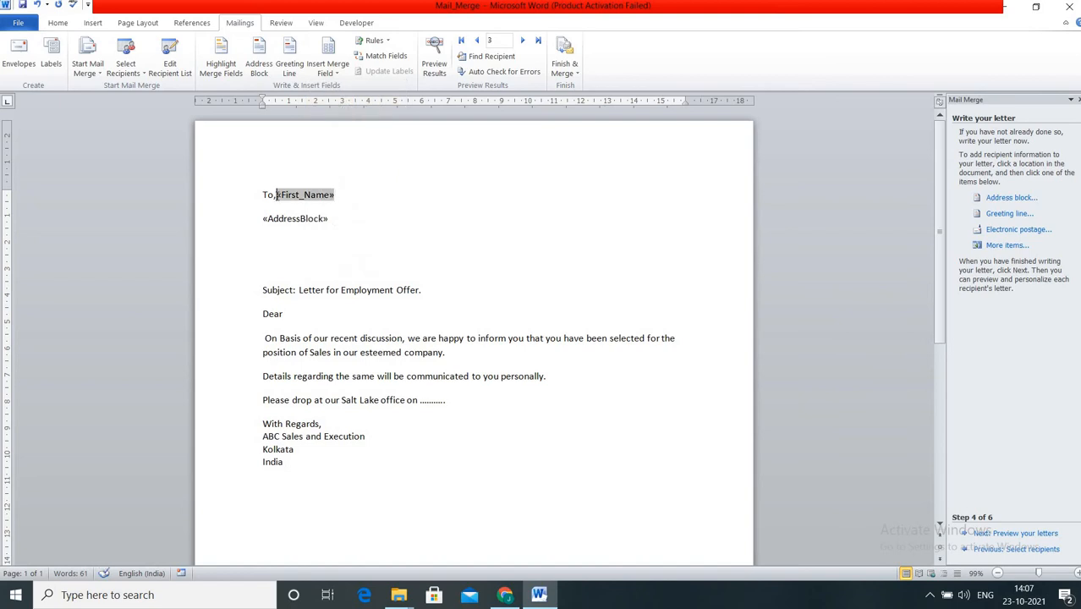
pyautogui.press('Left')
pyautogui.press('Right')
pyautogui.press('Return')
pyautogui.click(330, 224)
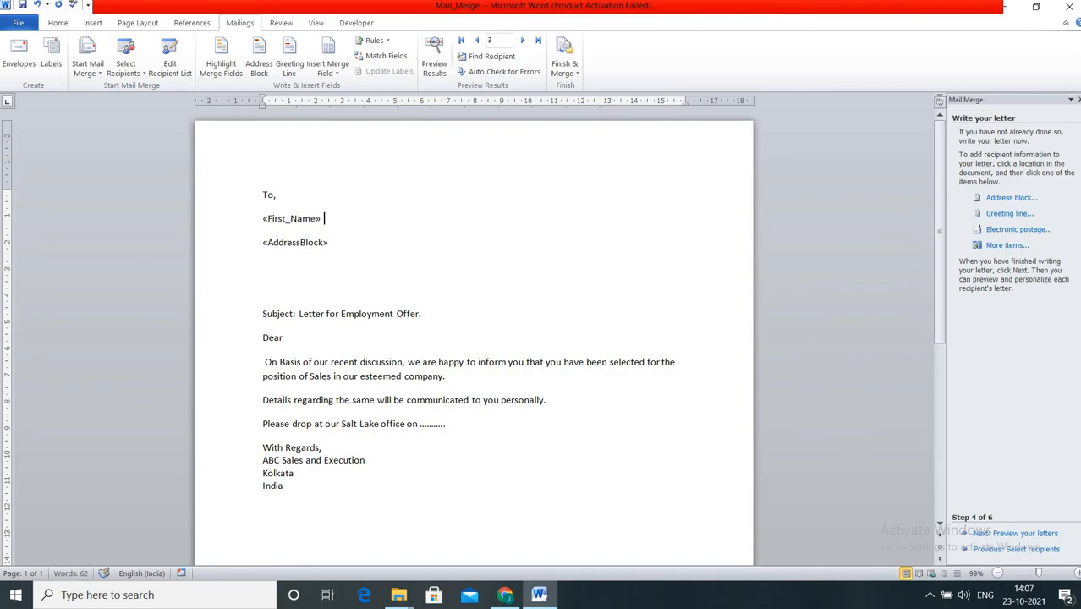
# Add «Last_Name» after «First_Name» and delete the blank lines above Subject.
pyautogui.click(328, 75)
pyautogui.click(346, 119)
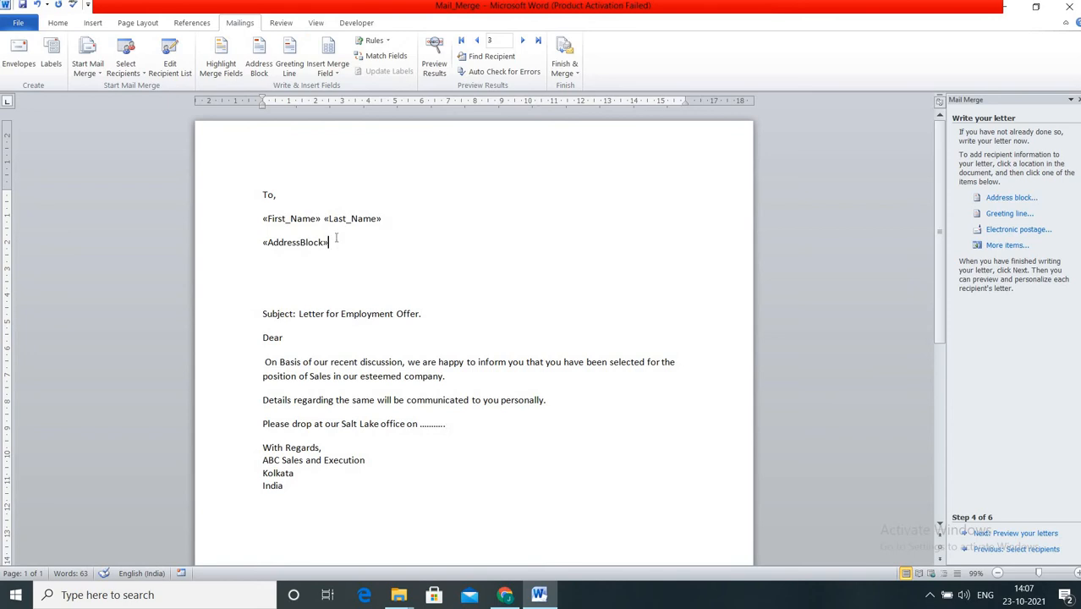
pyautogui.click(337, 74)
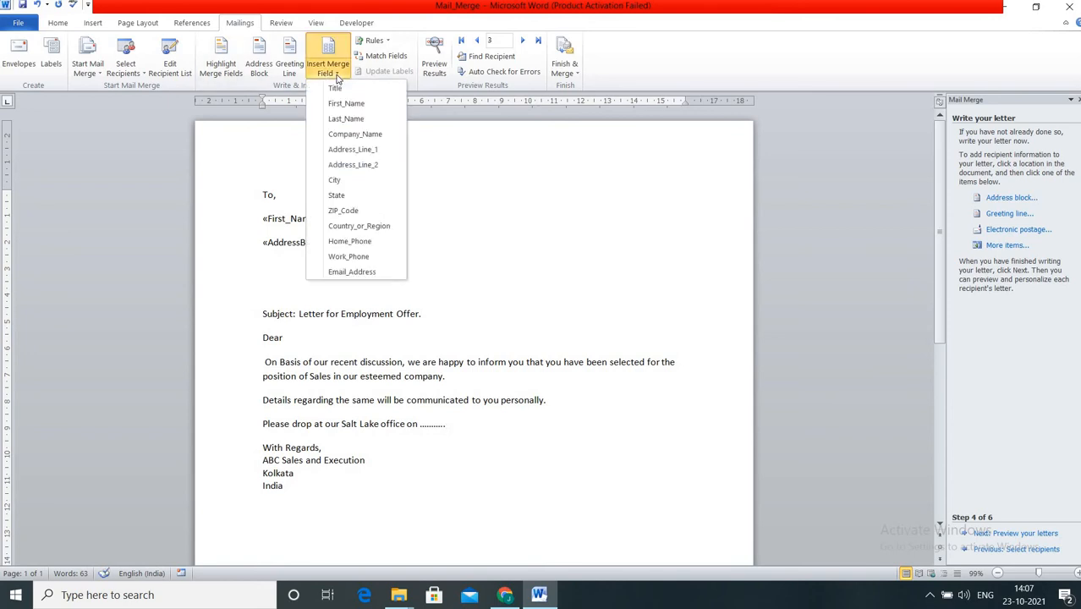
pyautogui.click(338, 77)
pyautogui.press('Return')
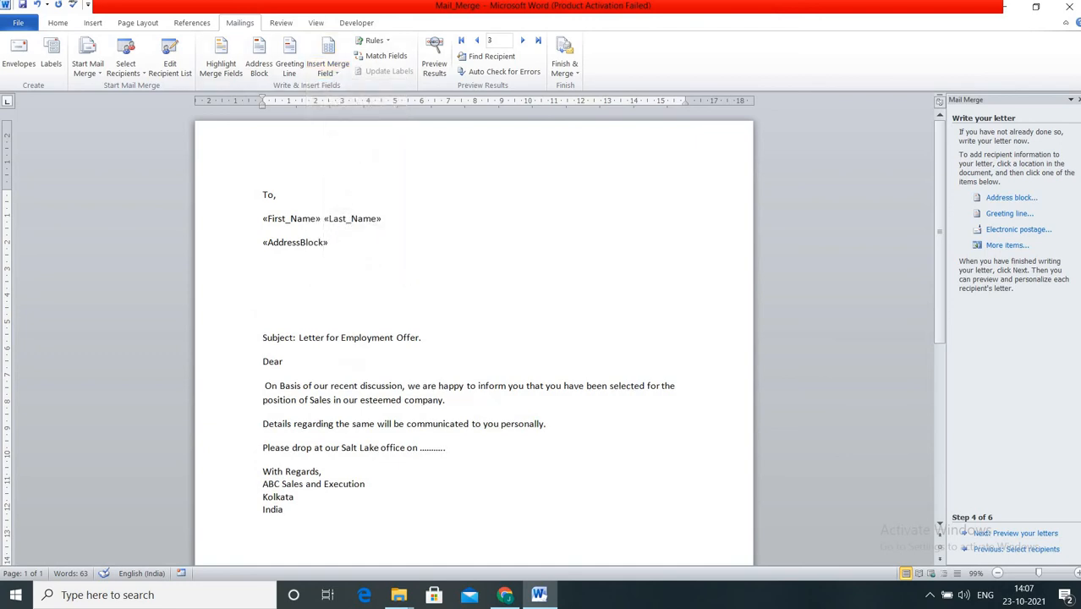
pyautogui.press('Delete')
pyautogui.press('Delete')
pyautogui.press('Delete')
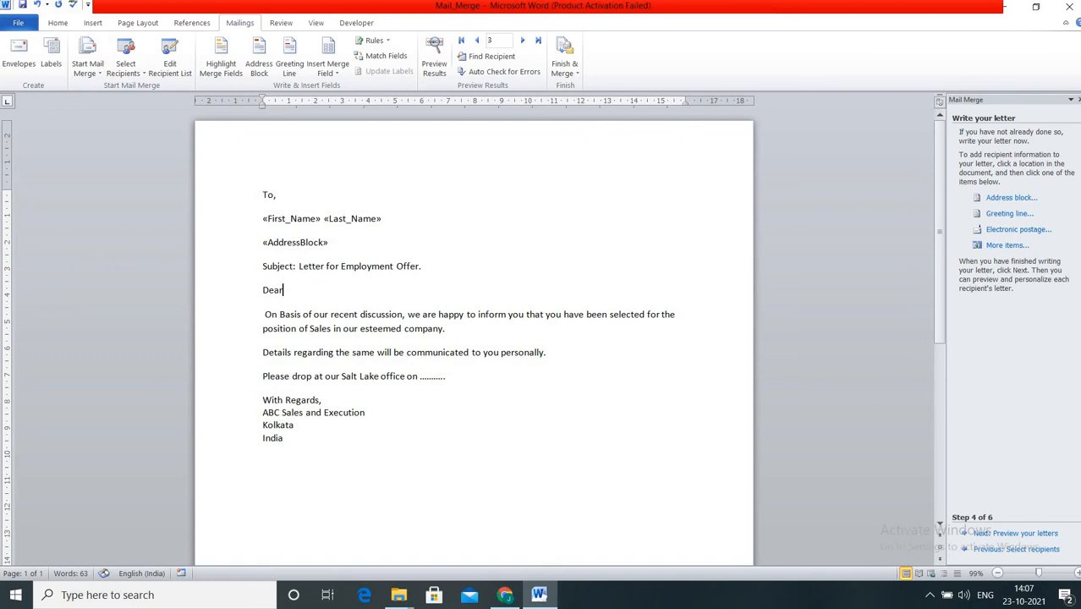
# Add «First_Name» «Last_Name» after "Dear" and preview recipient 3's merged letter.
pyautogui.click(329, 75)
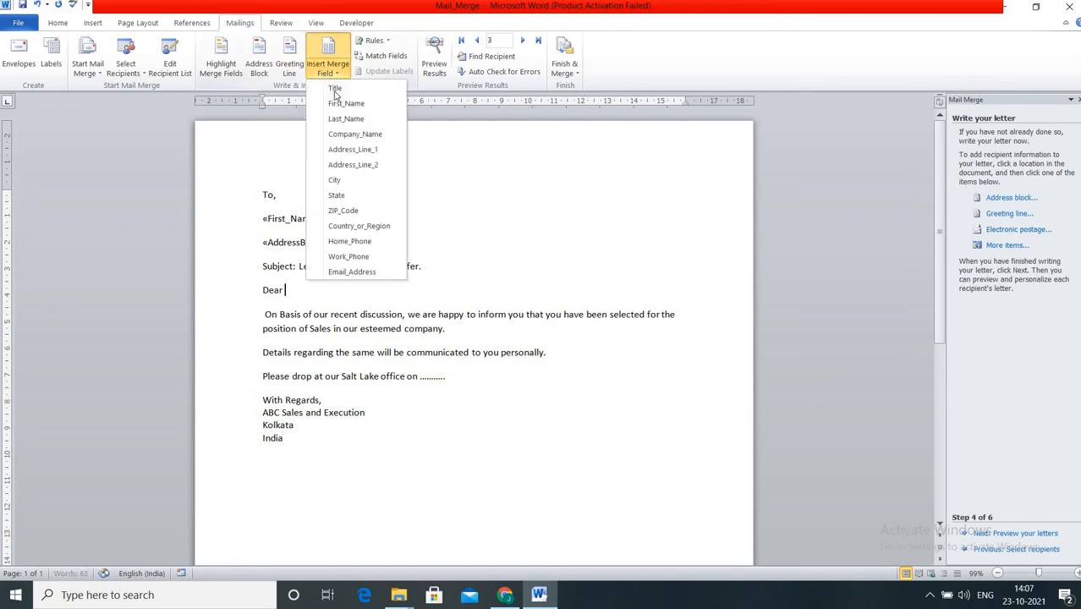
pyautogui.click(346, 103)
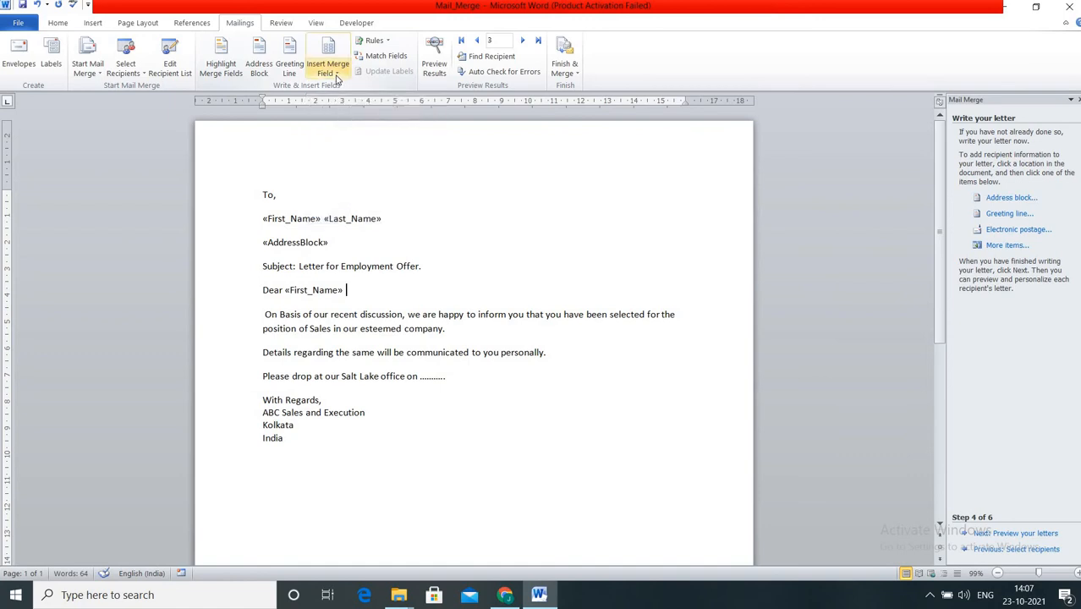
pyautogui.click(336, 77)
pyautogui.click(345, 119)
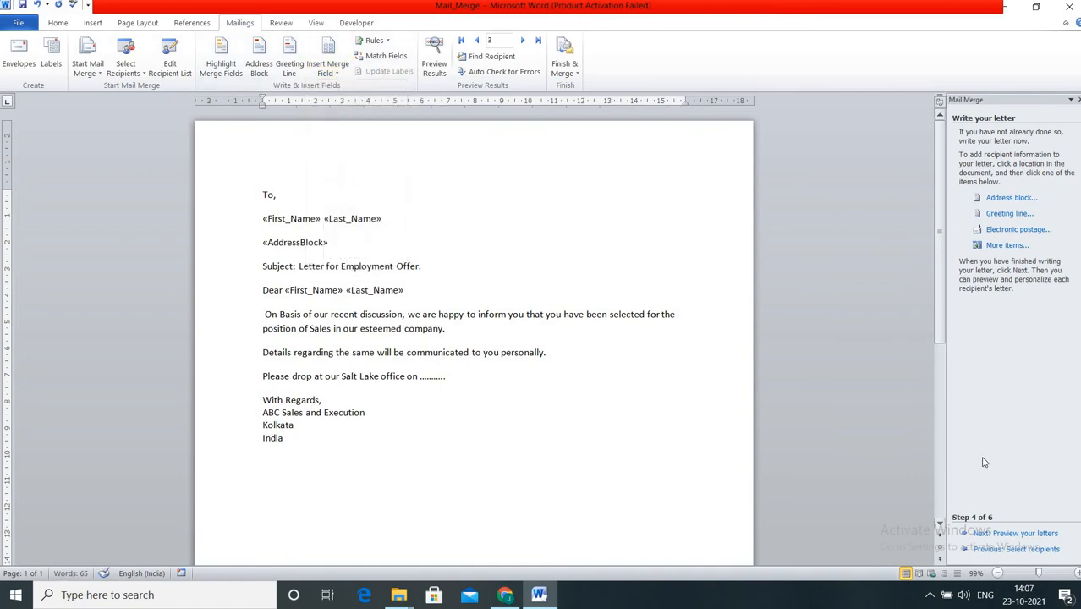
pyautogui.click(1023, 535)
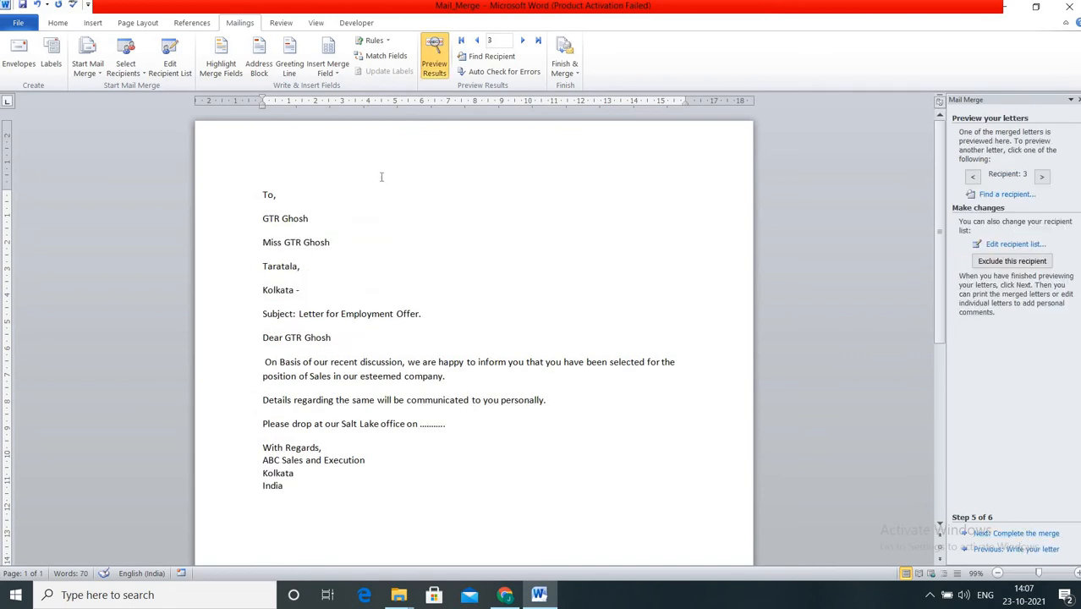
# Preview recipients 1, 2 and 3, then advance to step 6, Complete the merge.
pyautogui.click(479, 42)
pyautogui.click(479, 41)
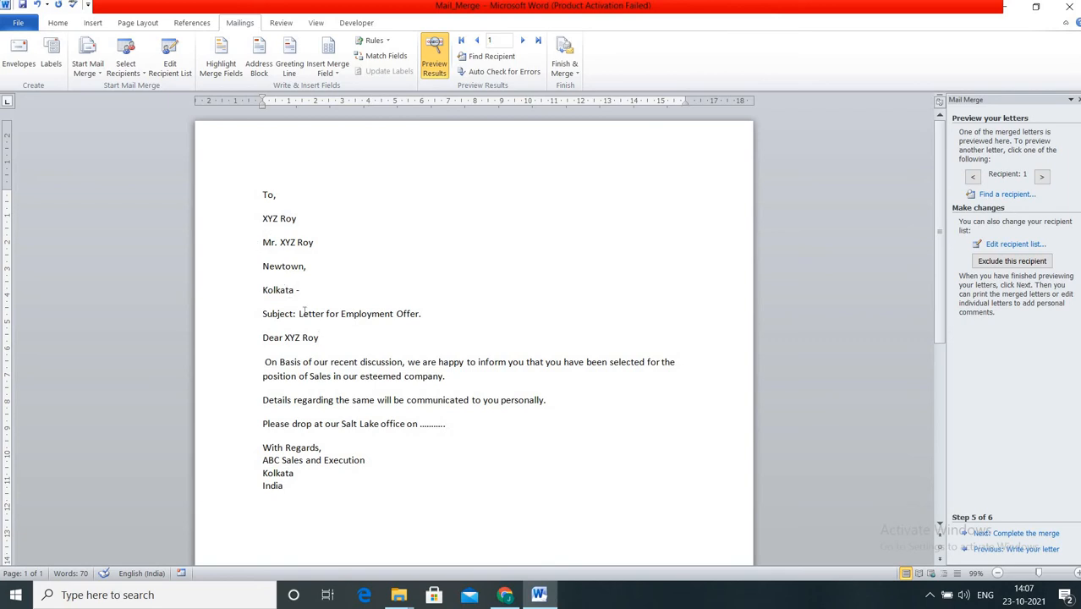
pyautogui.click(524, 42)
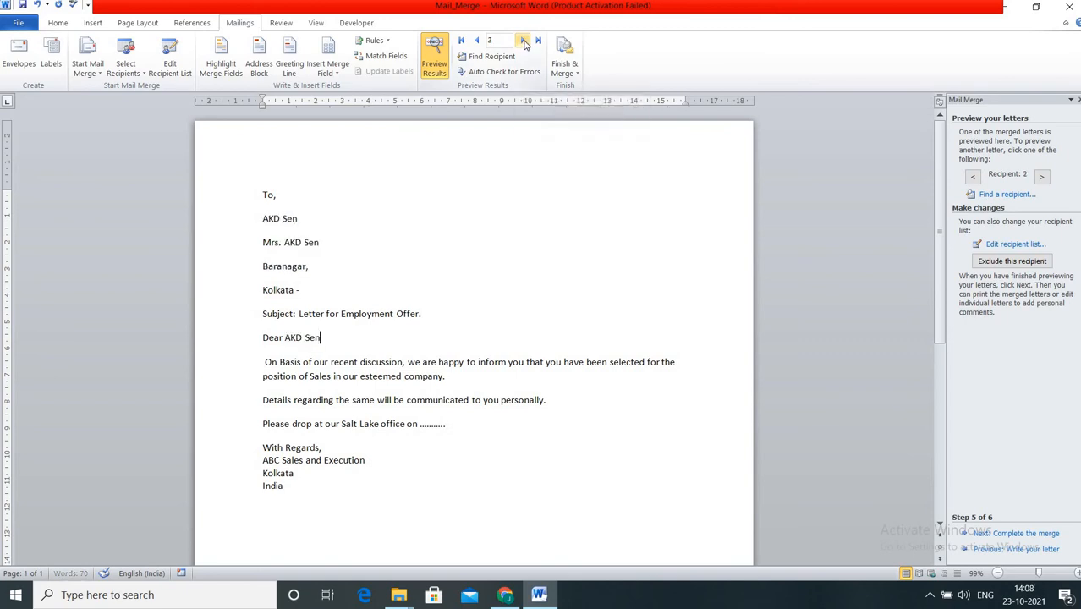
pyautogui.click(525, 42)
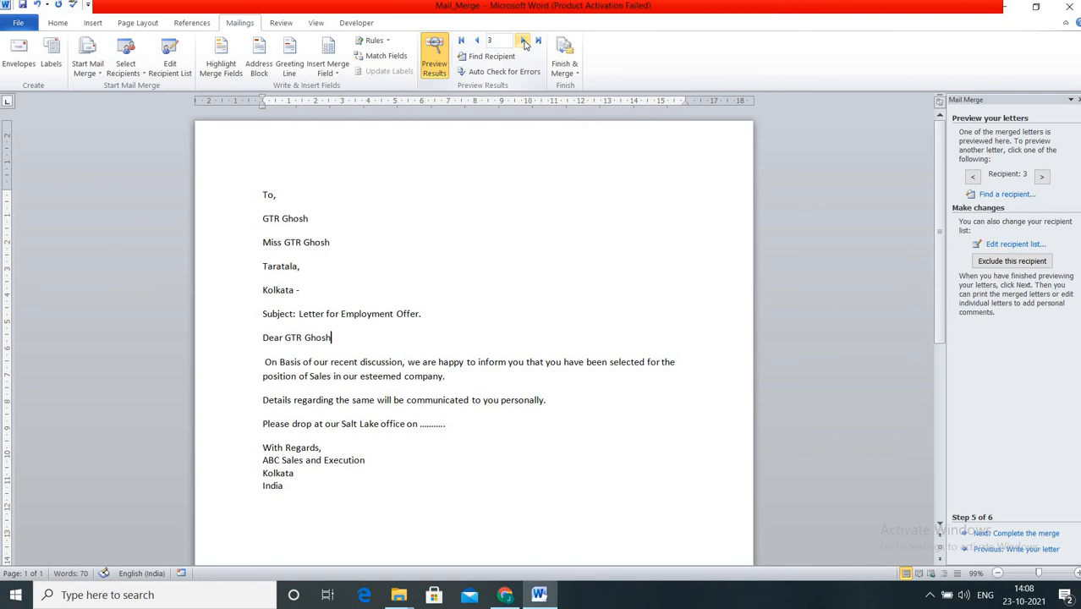
pyautogui.click(1026, 534)
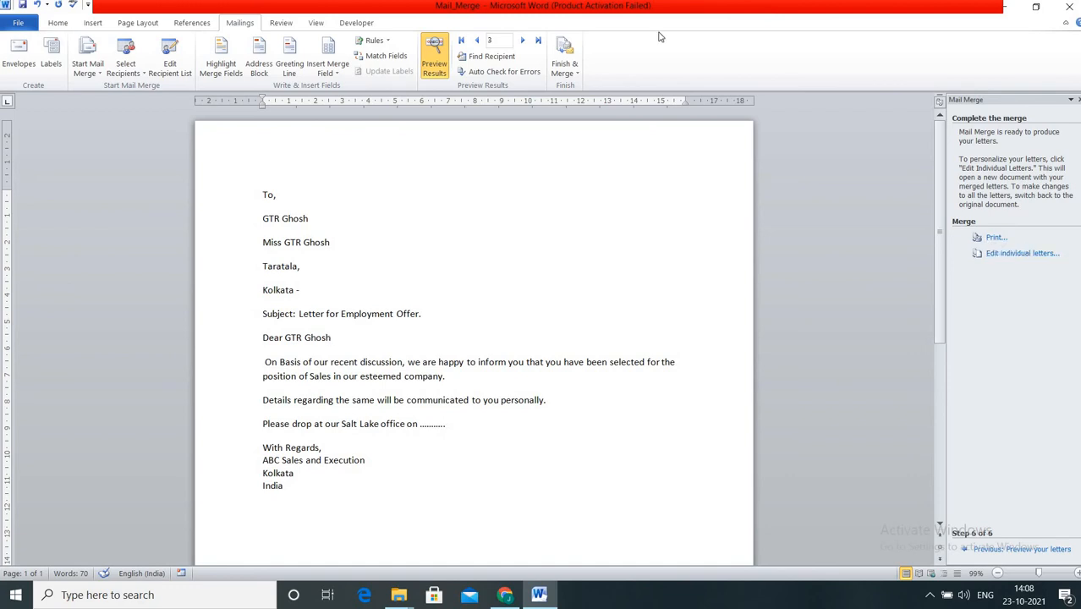
pyautogui.click(570, 77)
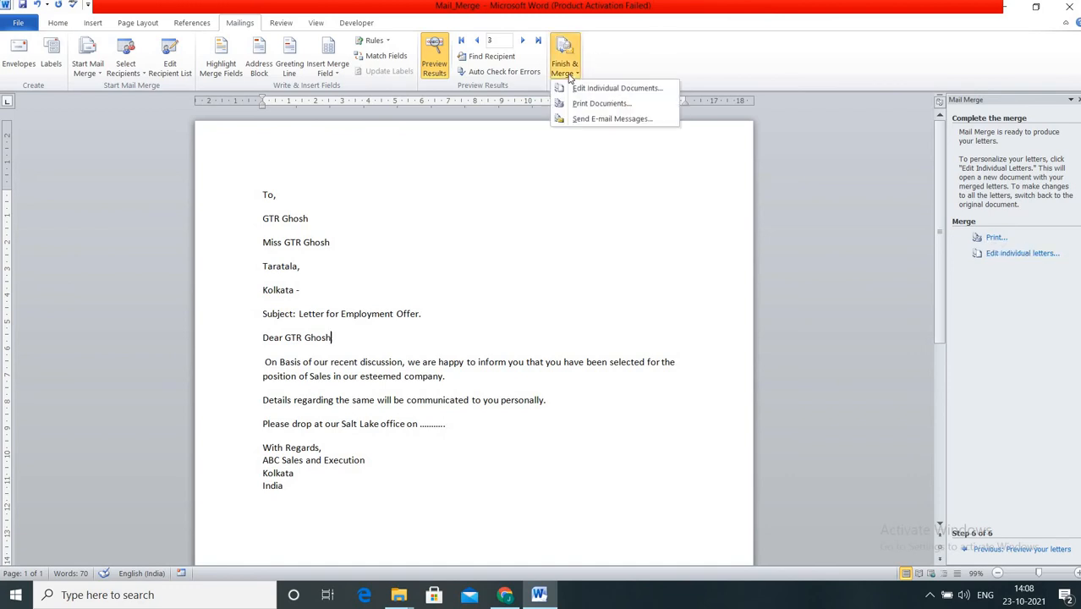
pyautogui.click(641, 121)
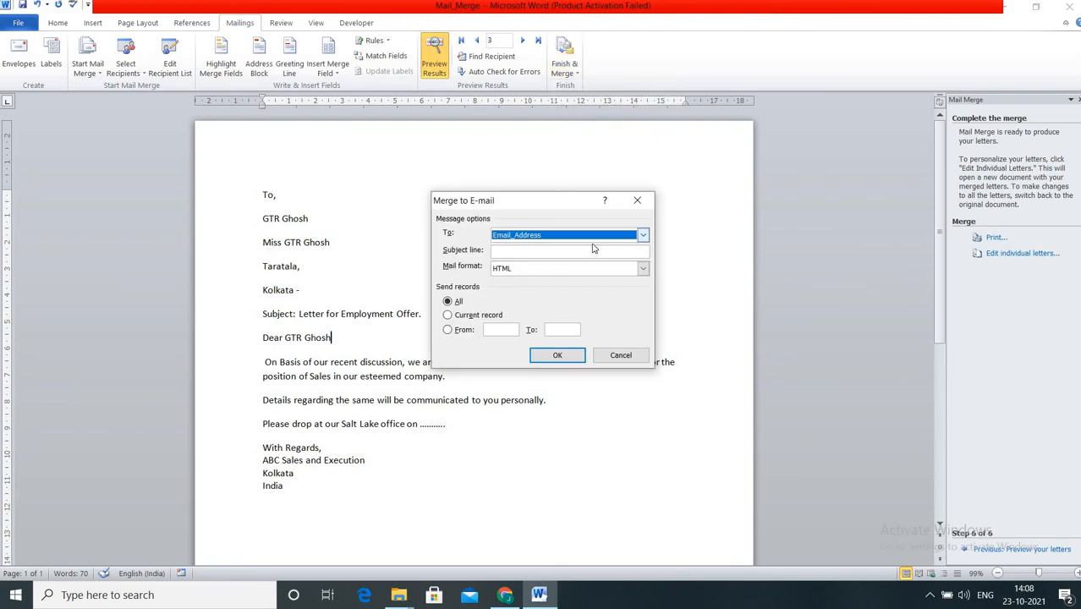
pyautogui.click(511, 252)
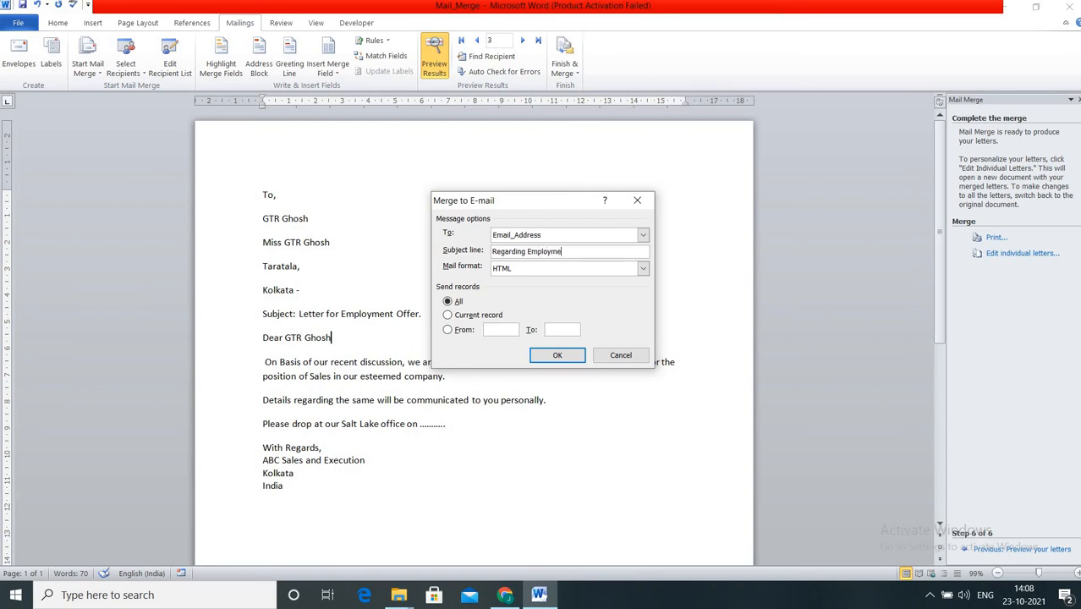
pyautogui.click(539, 270)
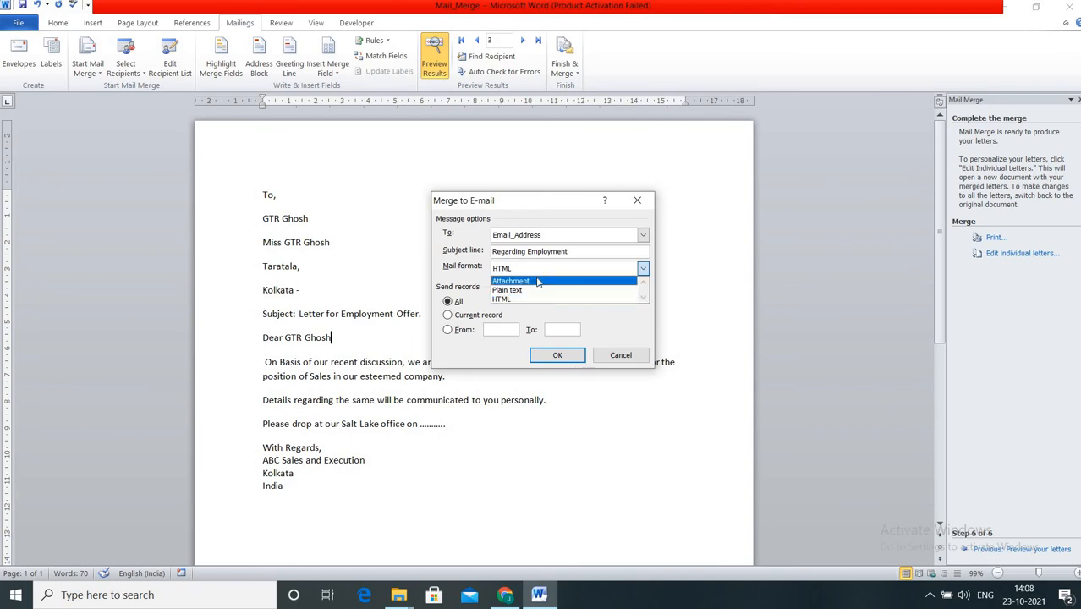
pyautogui.click(538, 282)
pyautogui.click(543, 272)
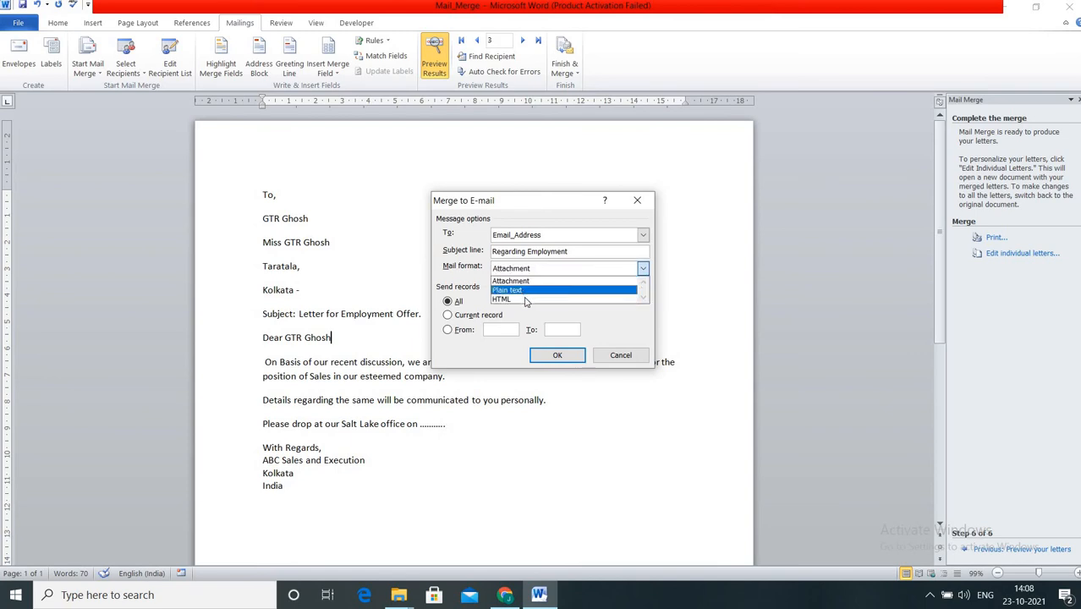
pyautogui.click(534, 282)
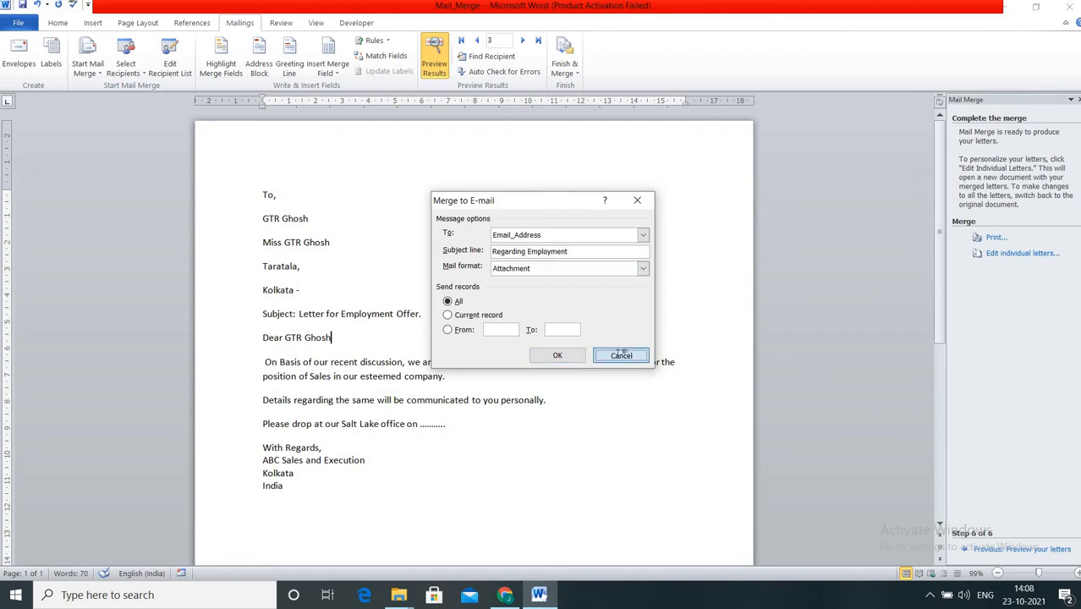
pyautogui.click(620, 357)
pyautogui.click(565, 73)
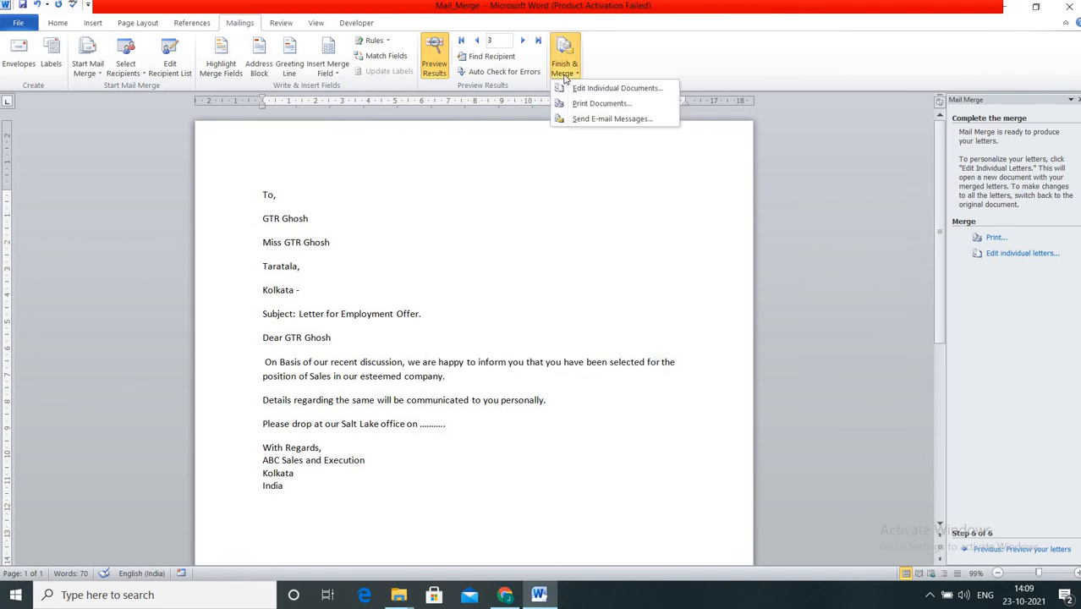
# Start printing all merged letters via Print Documents, cancel it, and return to Home.
pyautogui.click(581, 103)
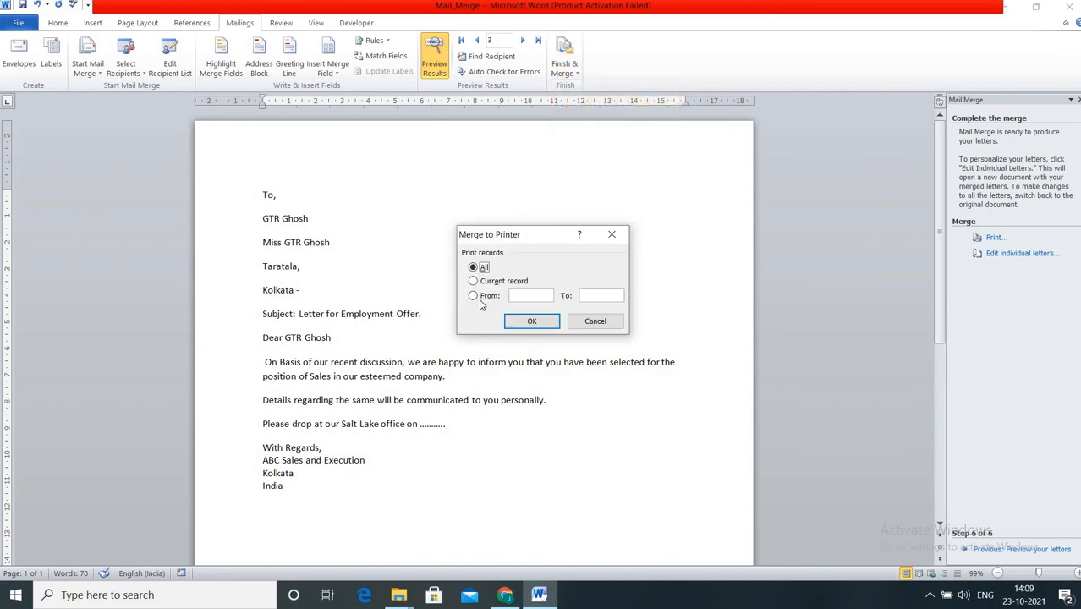
pyautogui.click(531, 321)
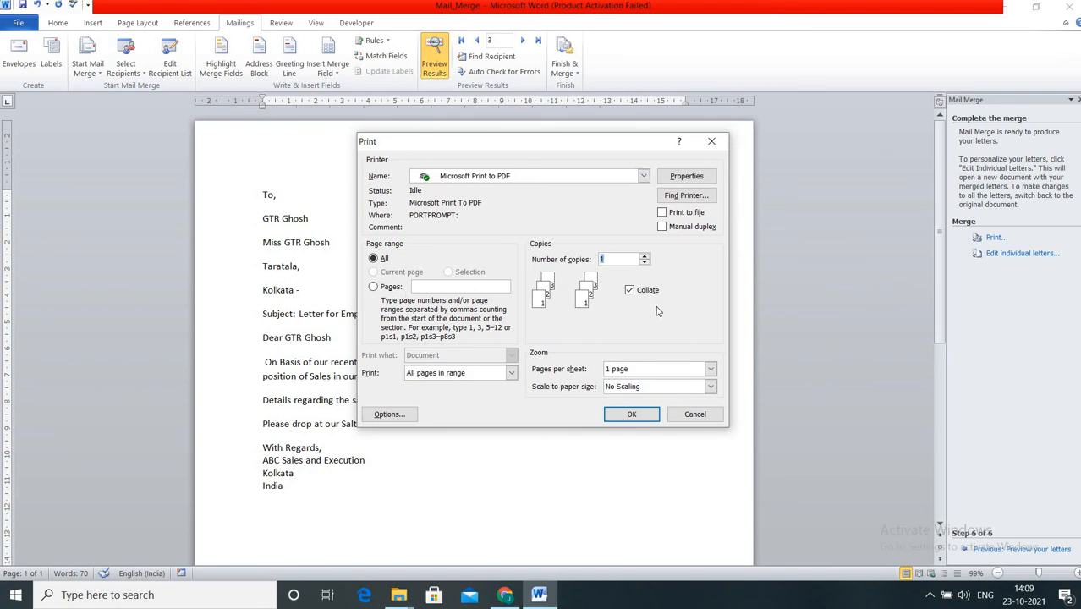
pyautogui.click(697, 414)
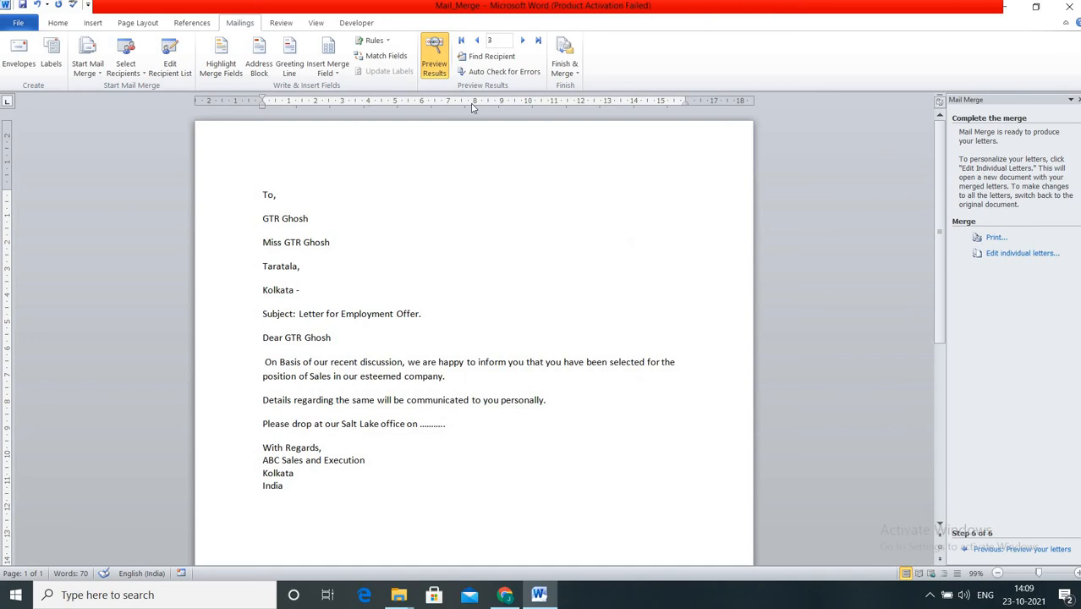
pyautogui.click(52, 25)
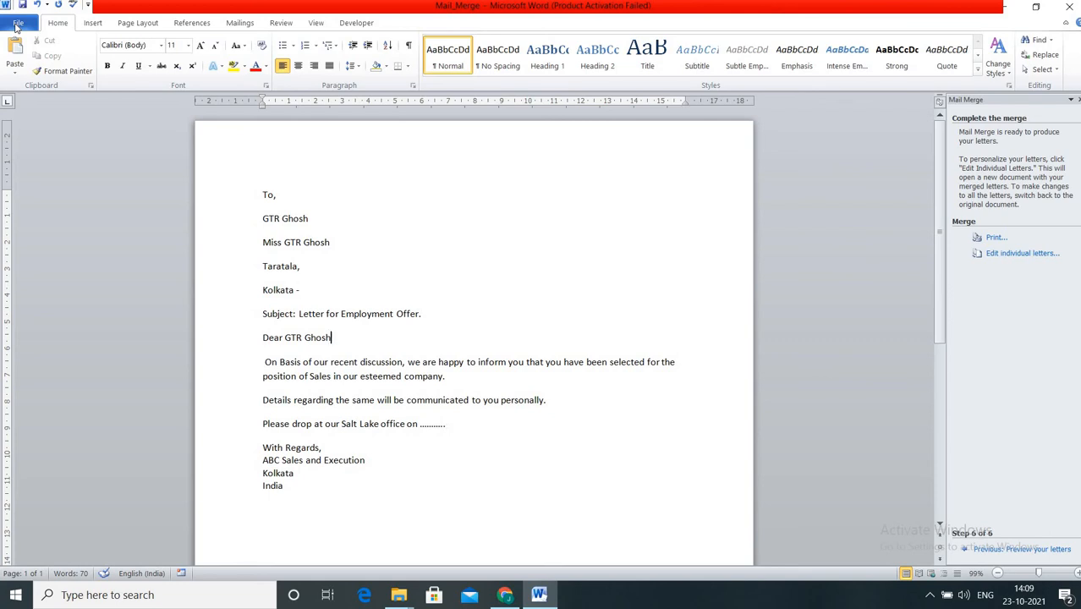
# Set the printer to EPSON L5190 Series with A4 paper in the Print view.
pyautogui.click(17, 25)
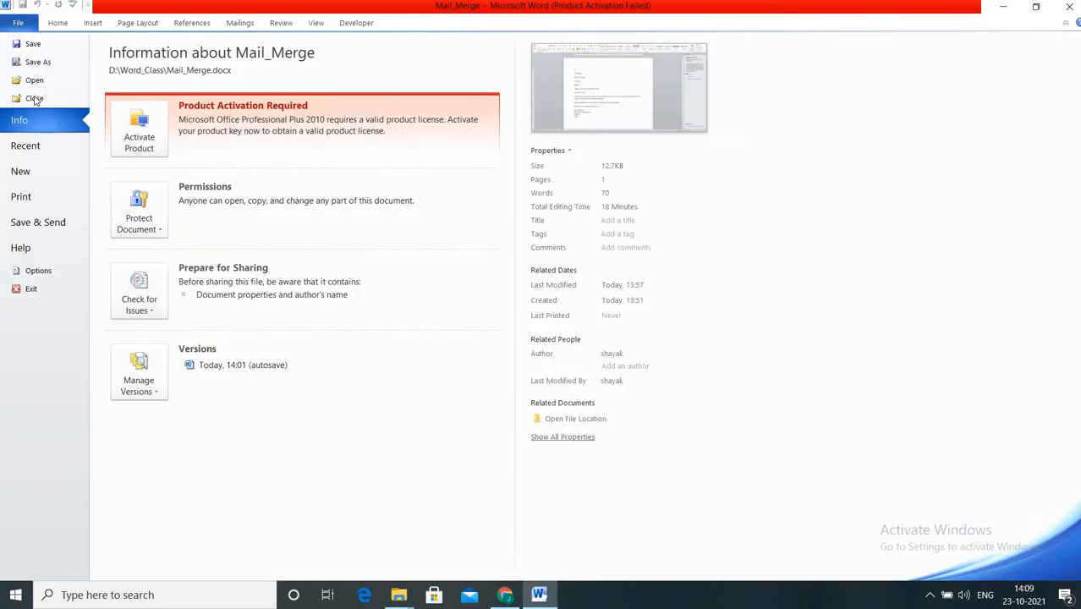
pyautogui.click(39, 196)
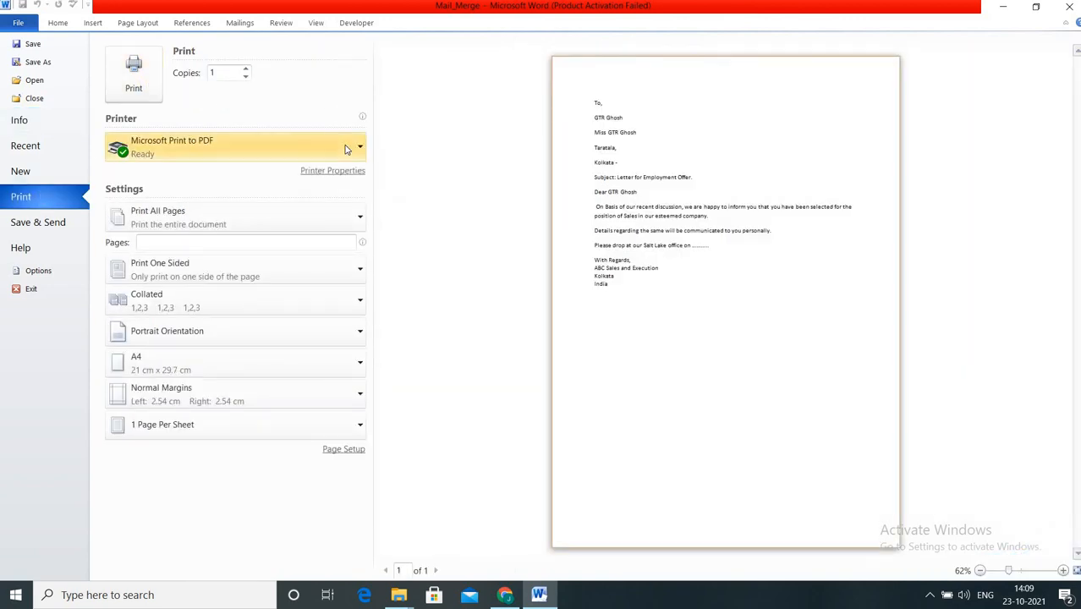
pyautogui.click(347, 149)
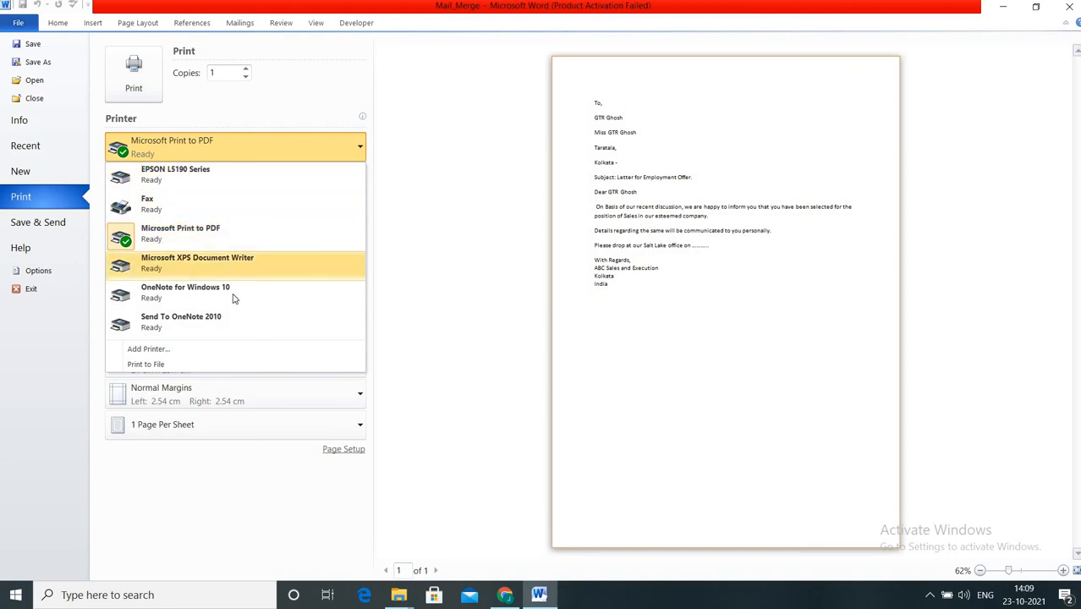
pyautogui.click(220, 181)
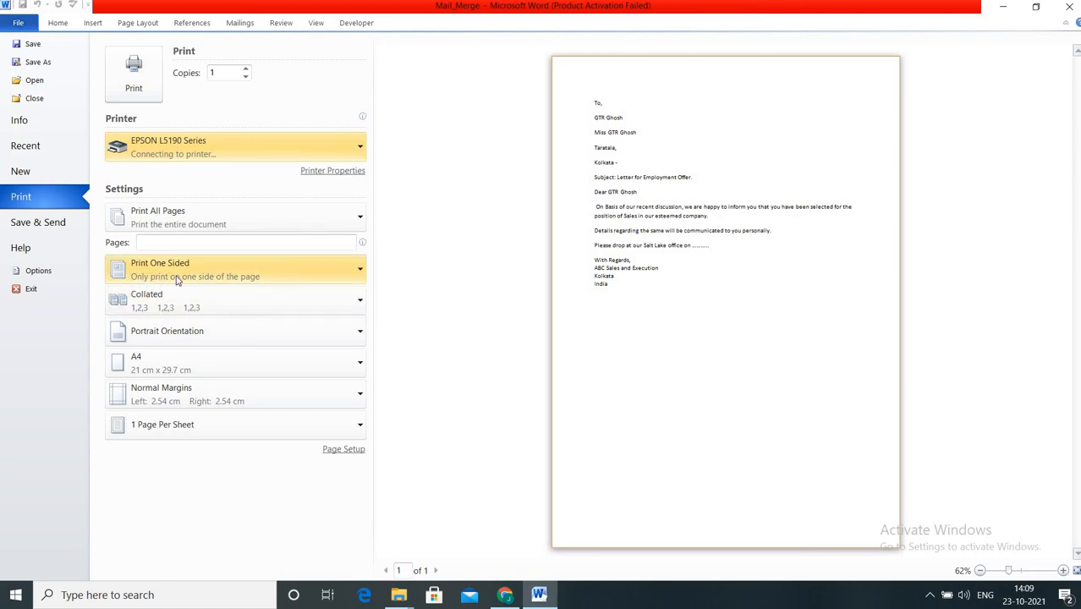
pyautogui.click(172, 373)
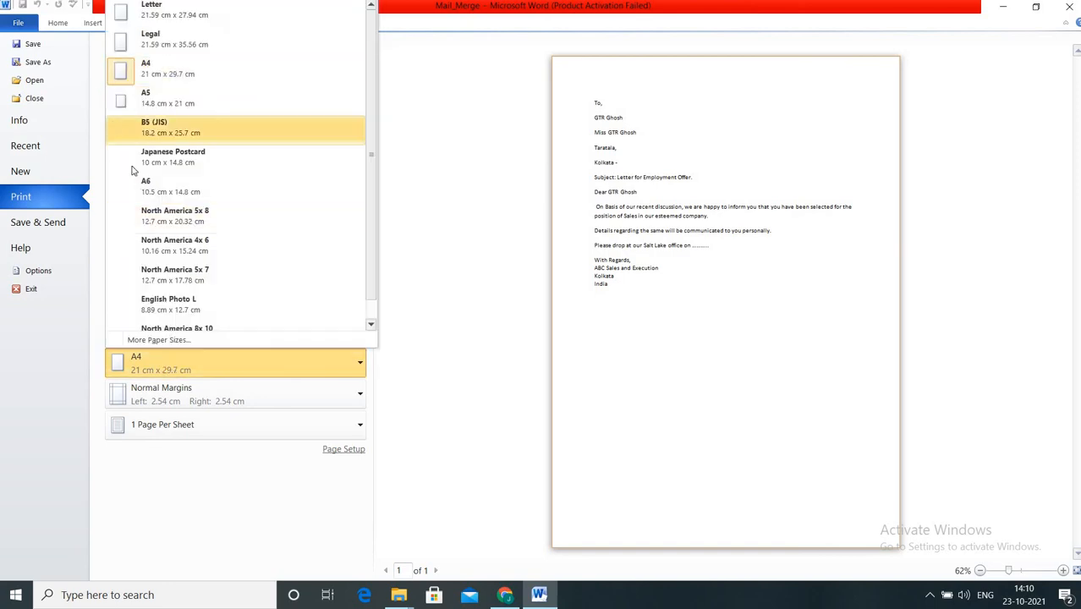
pyautogui.click(422, 237)
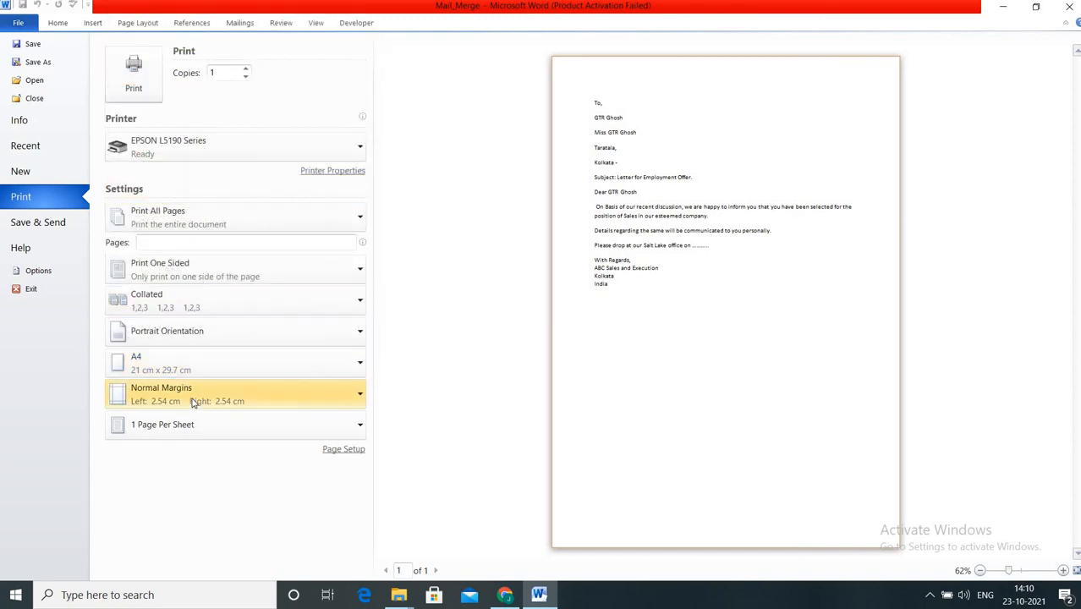